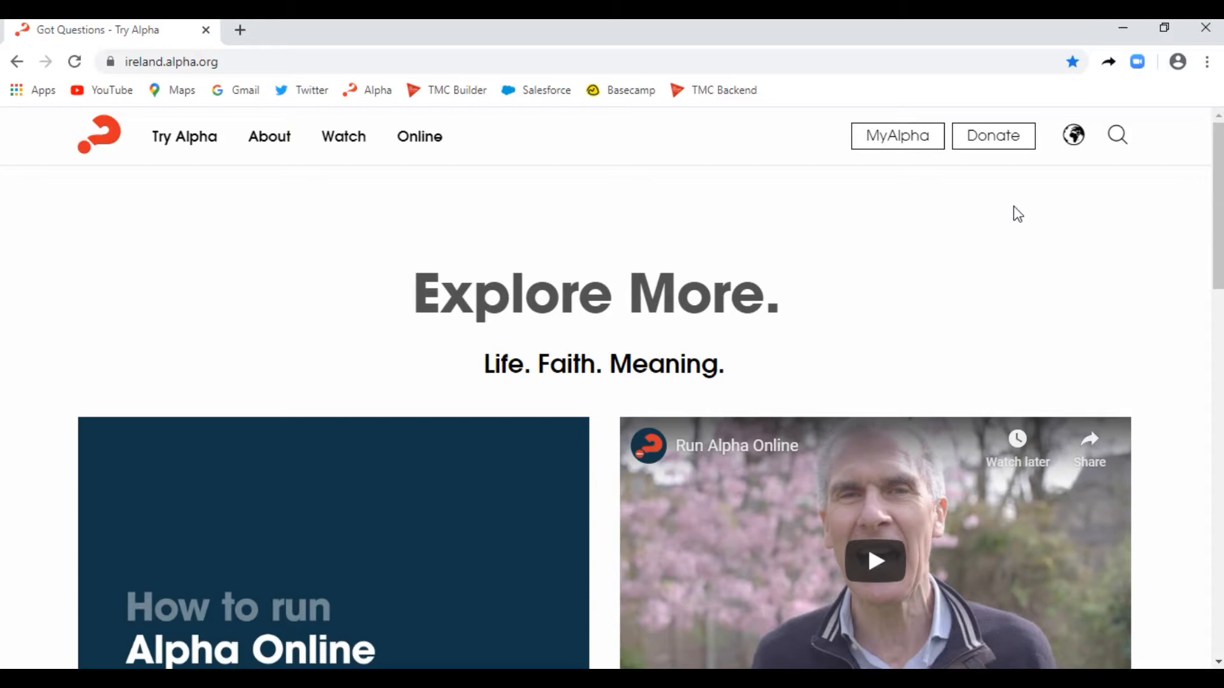
Open MyAlpha and look through the account sign-up form before returning to the login page
left_click(906, 146)
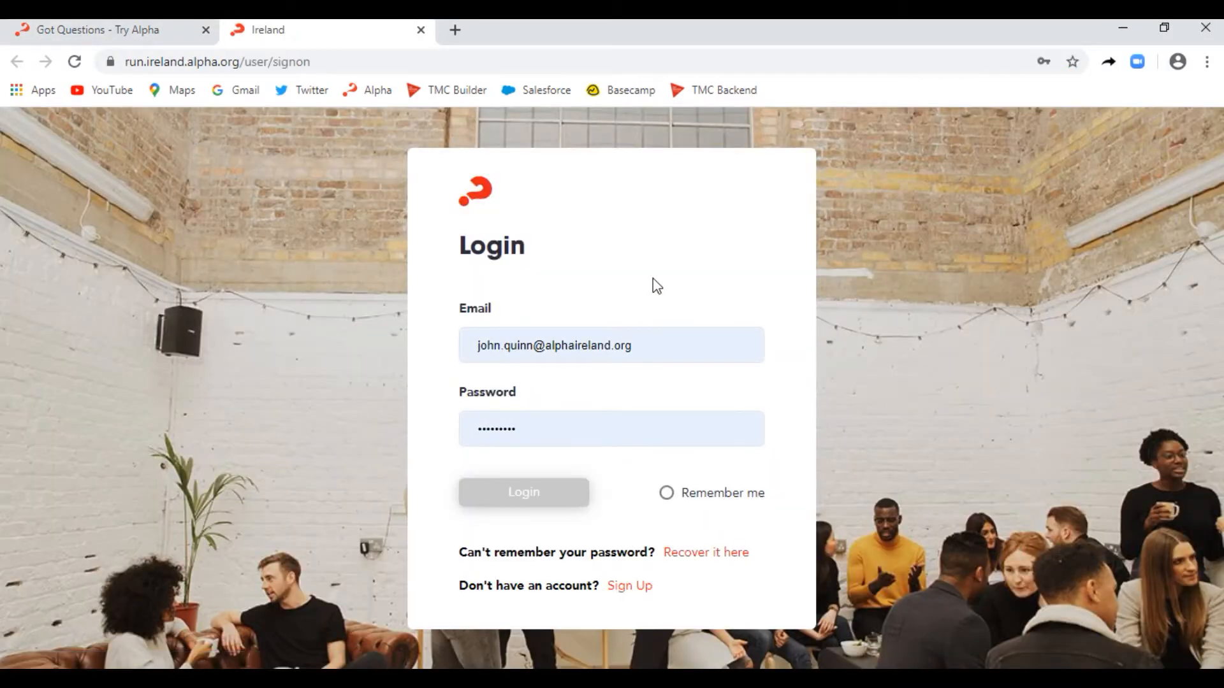
left_click(633, 588)
left_click_drag(1220, 198, 1220, 457)
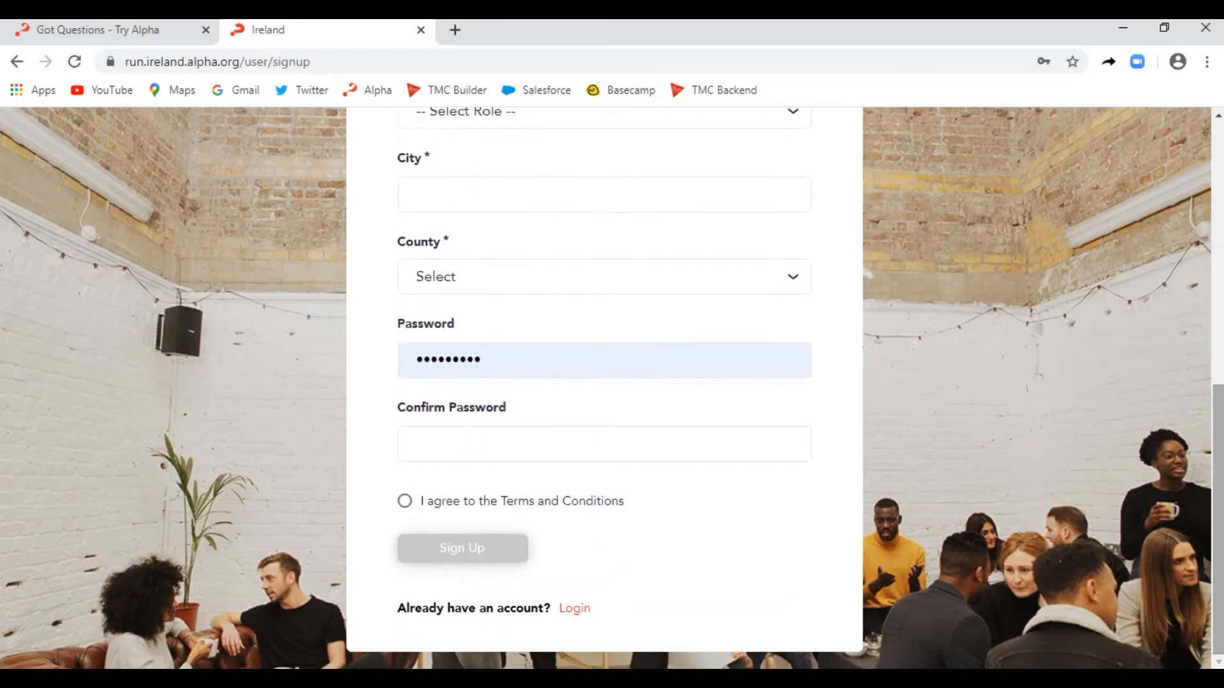
left_click(574, 610)
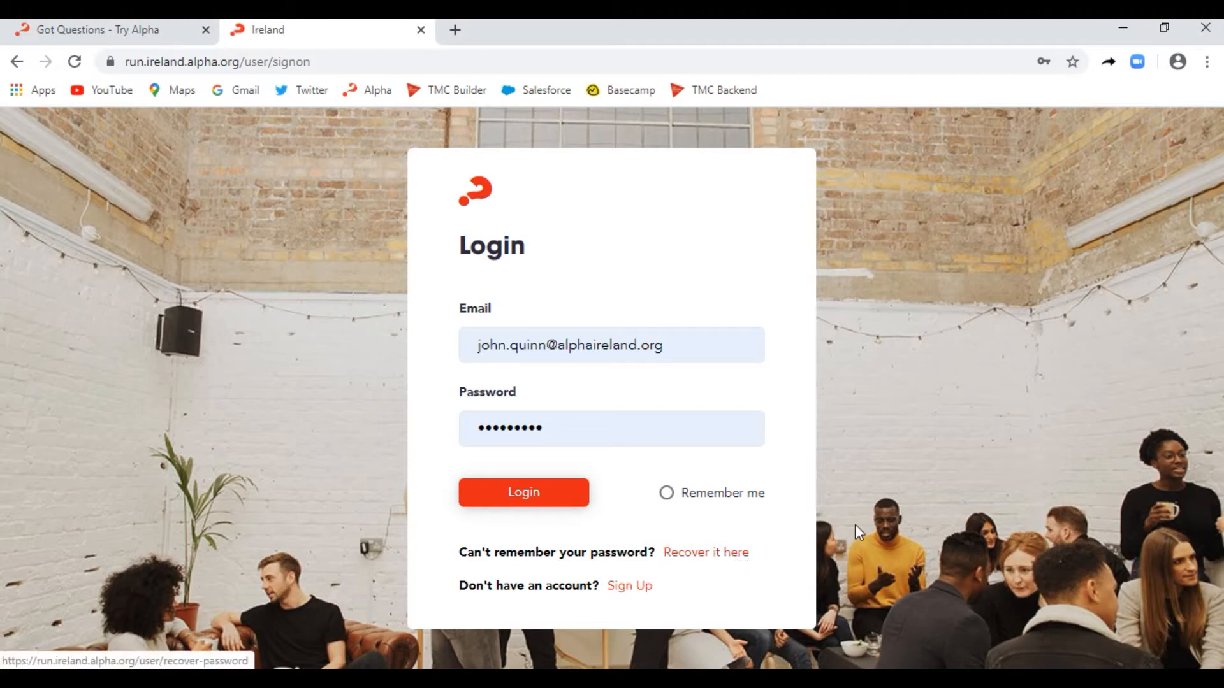
Log in with the saved credentials and look over the dashboard's learning modules and new materials
left_click(552, 495)
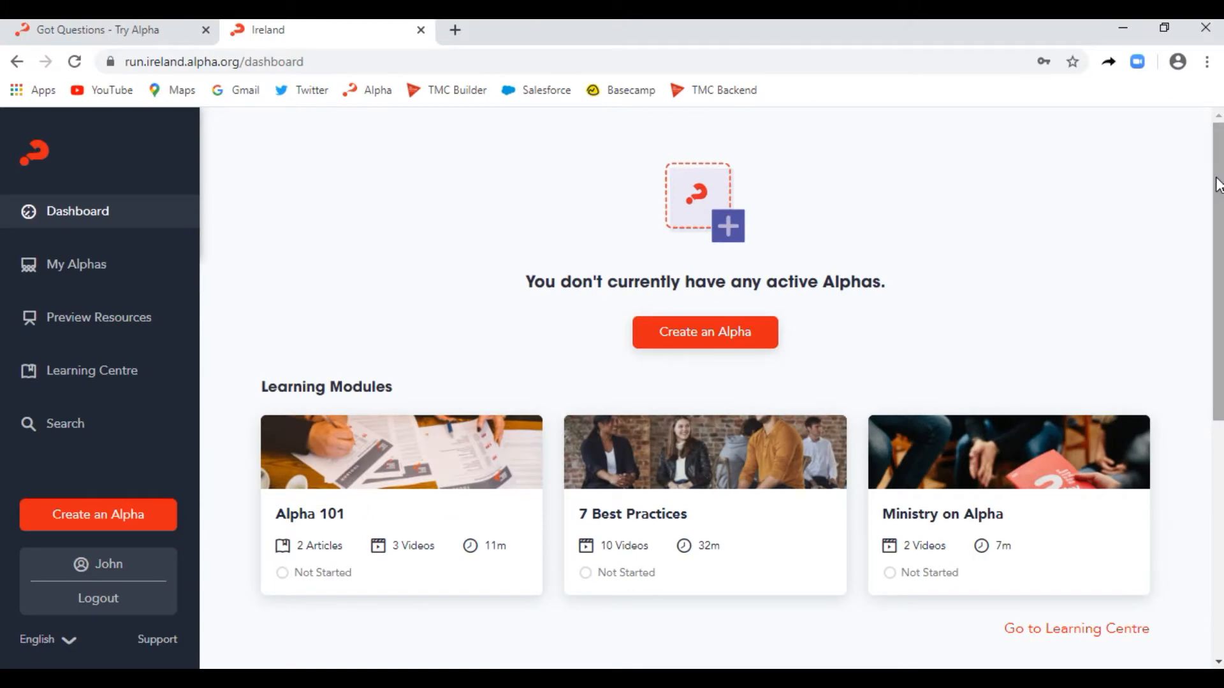
left_click_drag(1217, 185, 1219, 427)
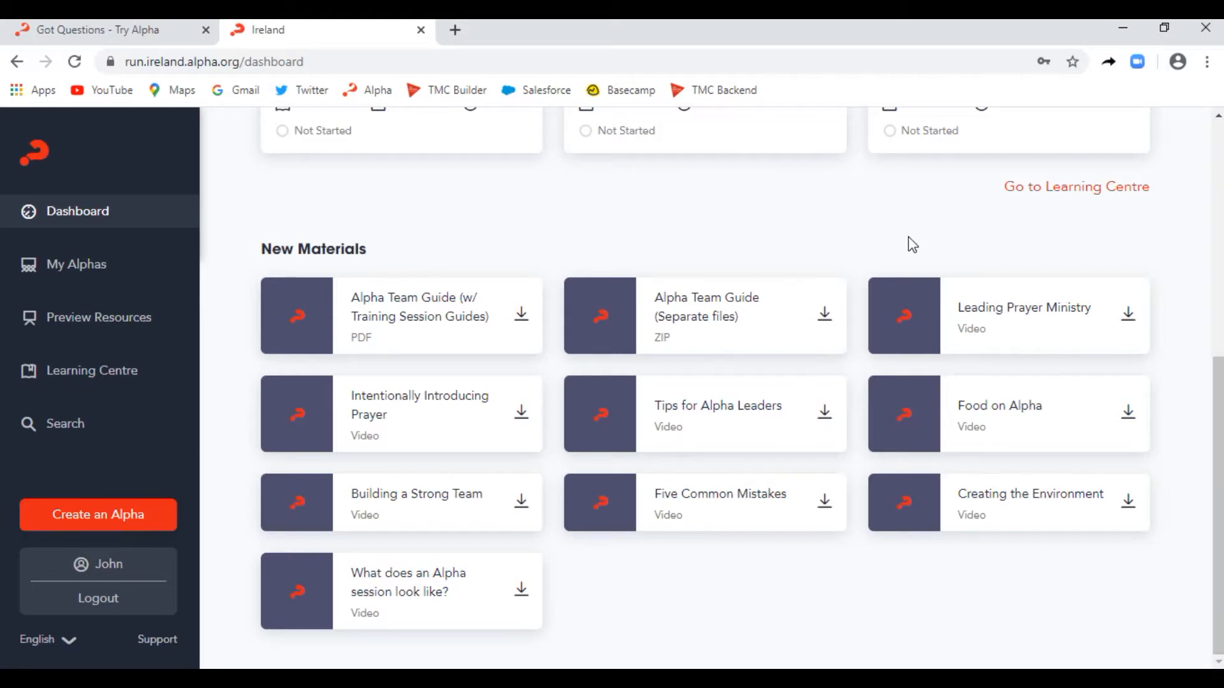
scroll(705, 388, "up", 6)
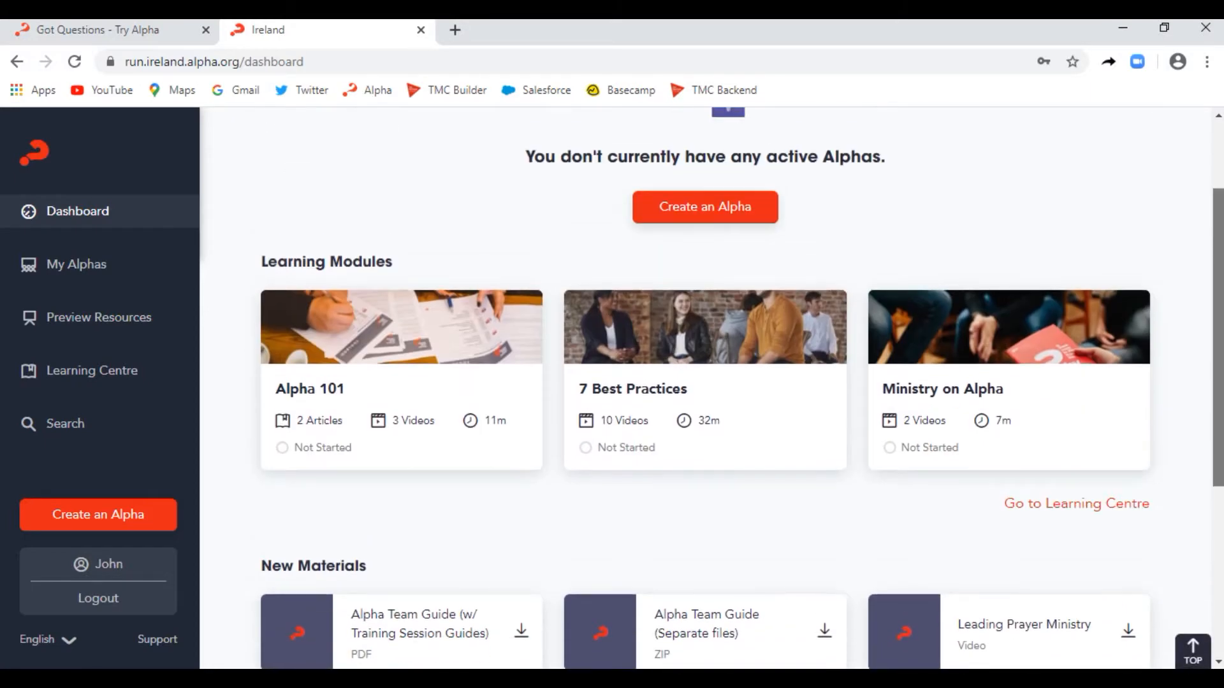
scroll(783, 199, "up", 1)
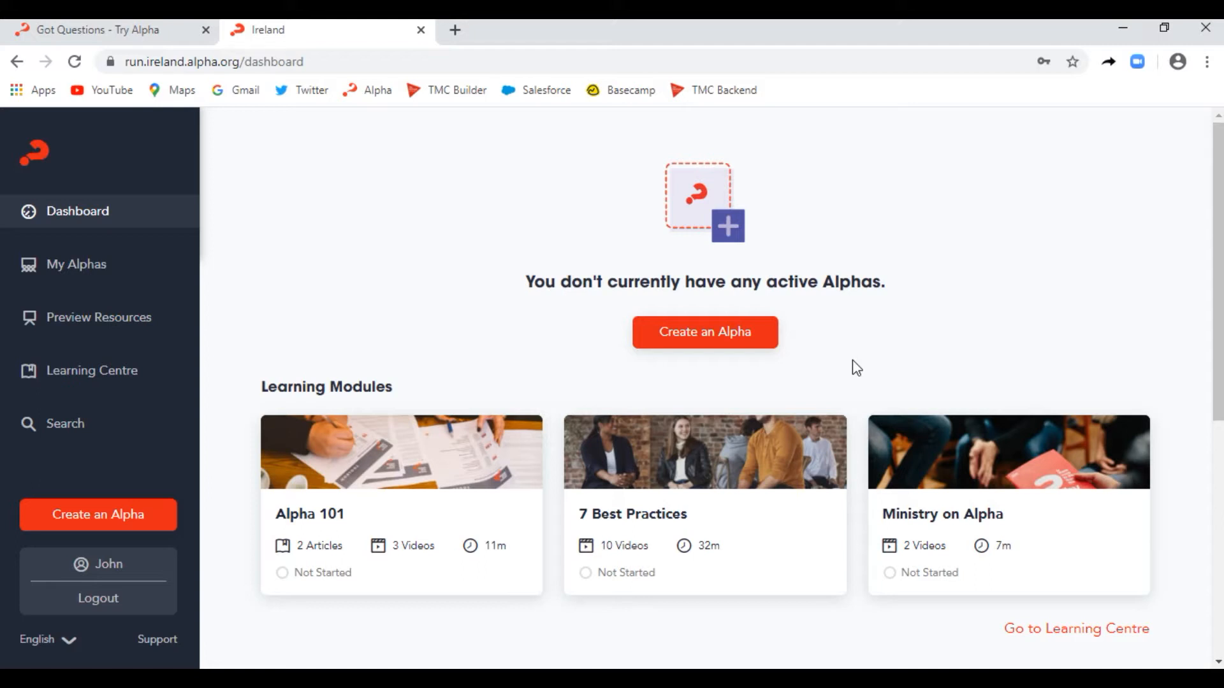
Start creating an Alpha with no specific context, the Video type and Adults as the audience
left_click(736, 345)
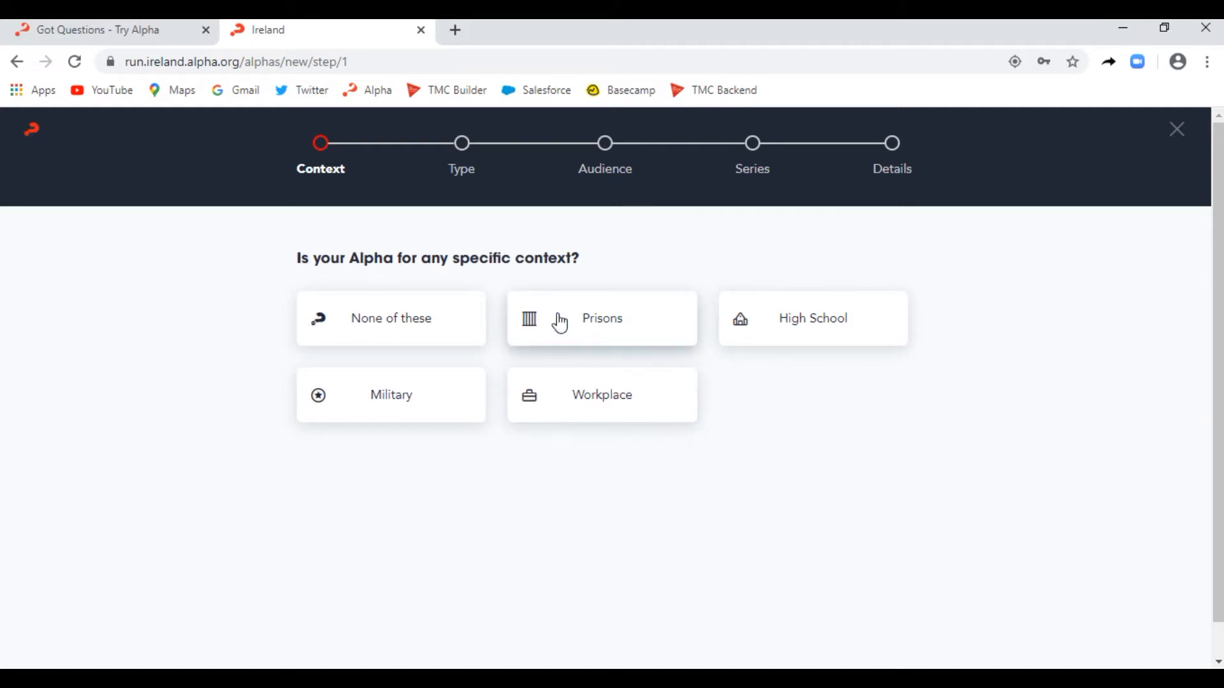
left_click(456, 331)
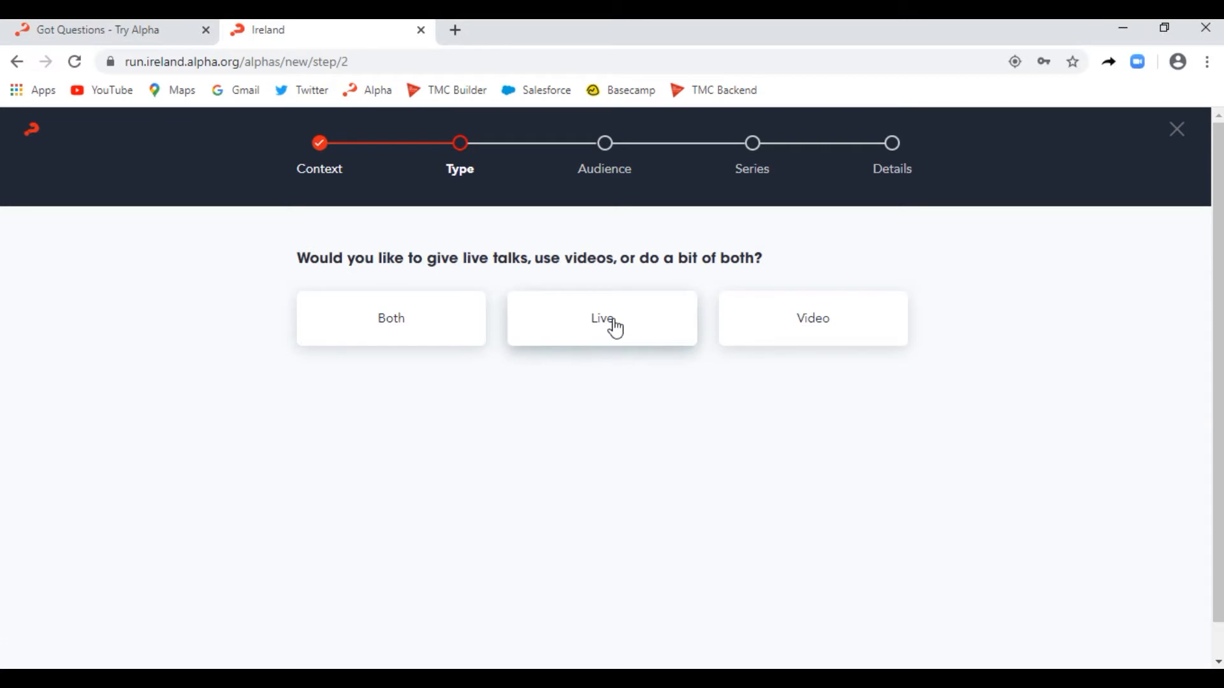
left_click(752, 332)
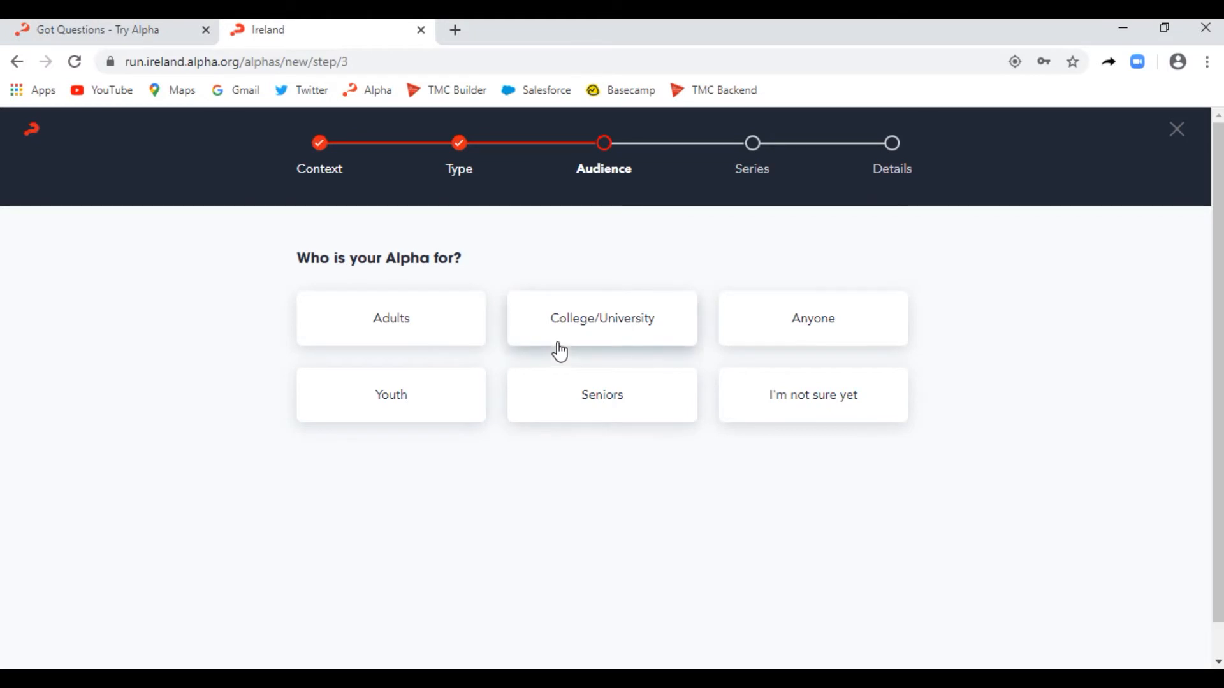
left_click(419, 333)
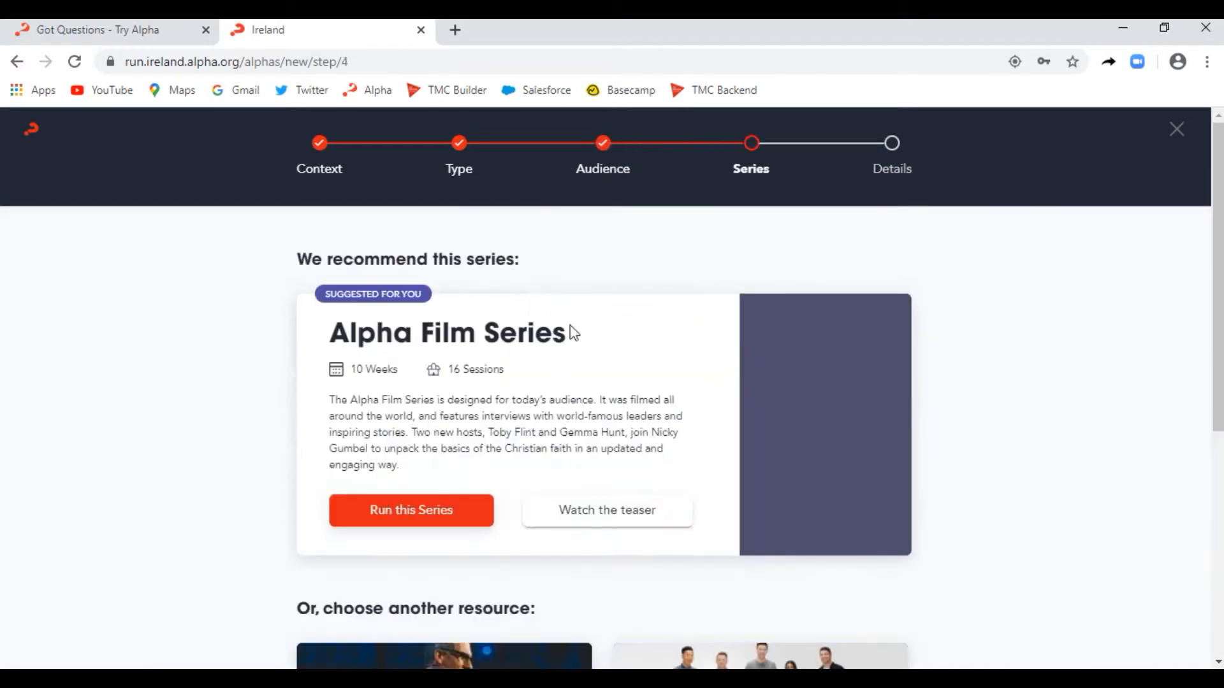
Compare the recommended and alternative series and choose to run the Alpha Film Series
left_click_drag(1221, 239, 1216, 291)
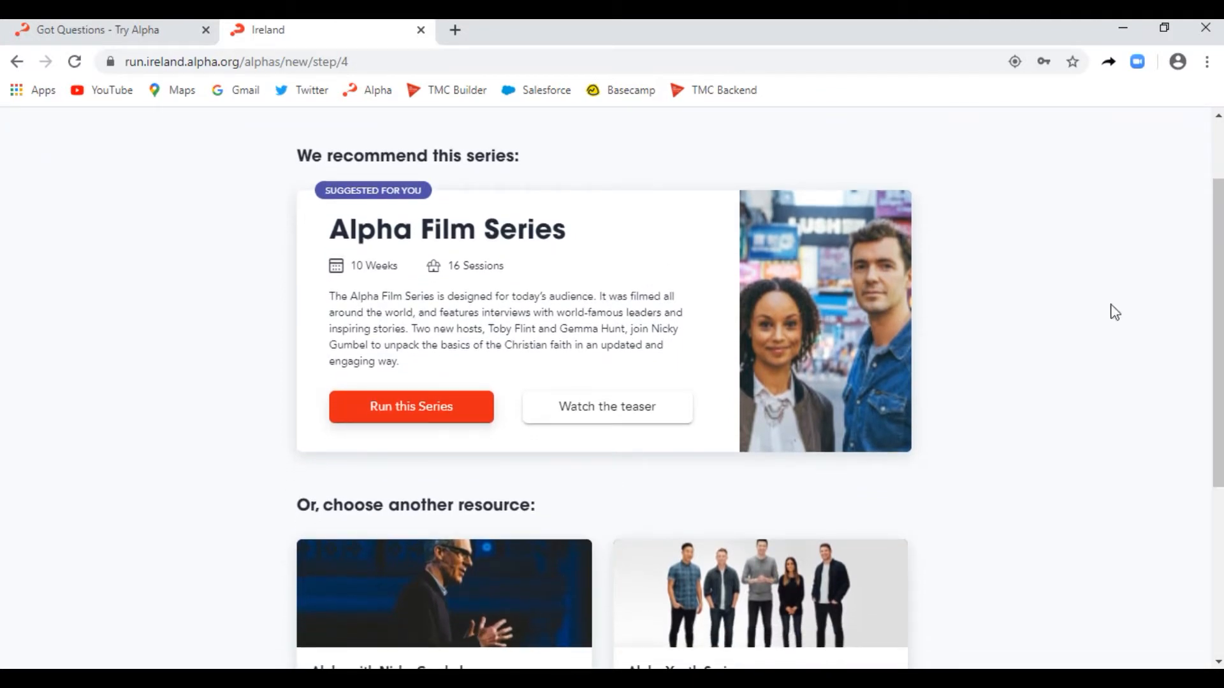
left_click_drag(1220, 276, 1220, 440)
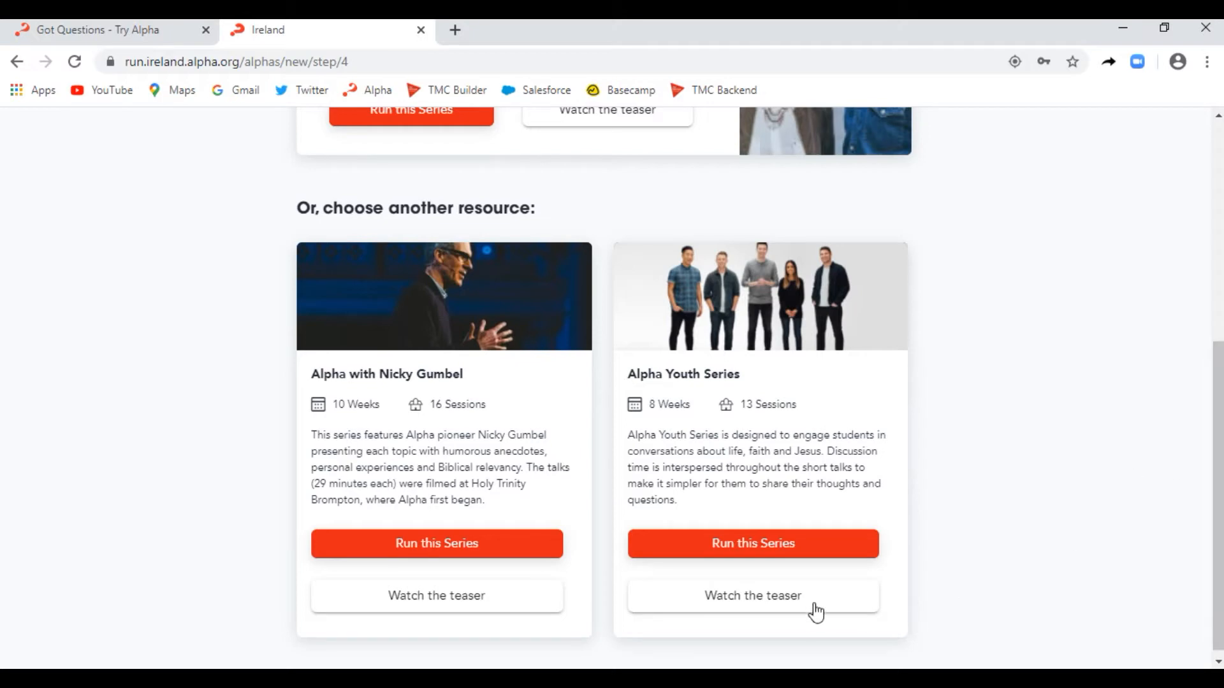
left_click_drag(1222, 556, 1207, 354)
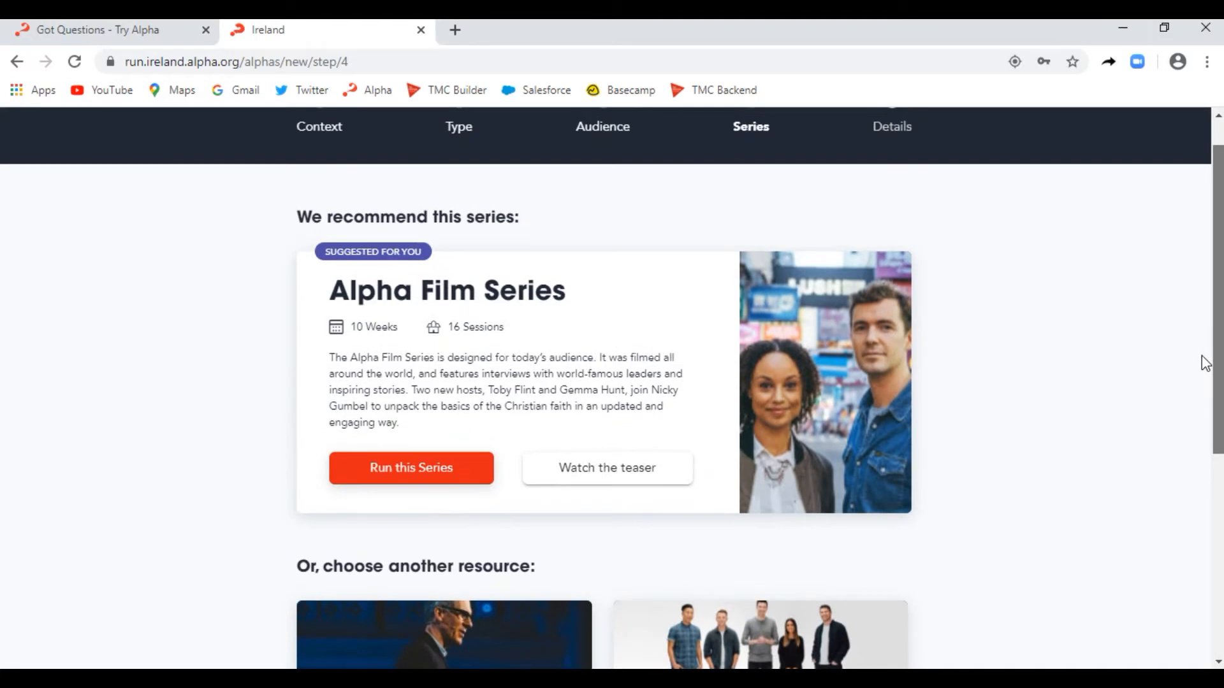
left_click(437, 472)
Name the Alpha "Test Alpha Online" and check the series choices, keeping Alpha Film Series
left_click(663, 295)
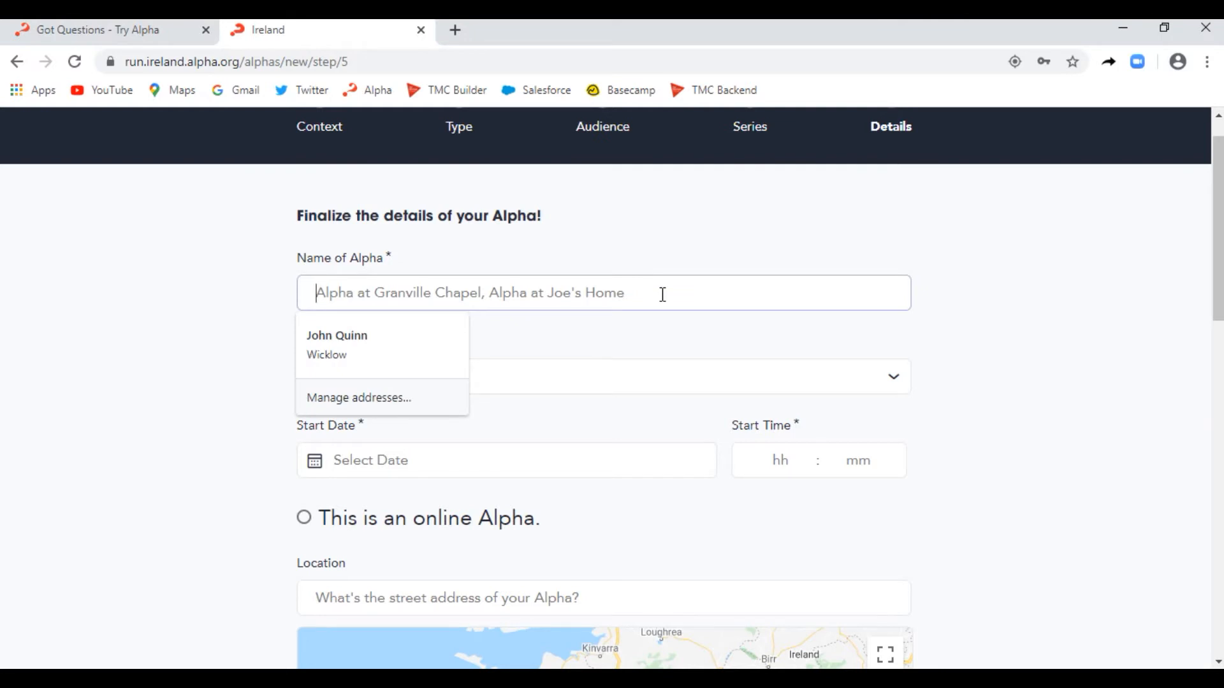
type("Test Alpha Online")
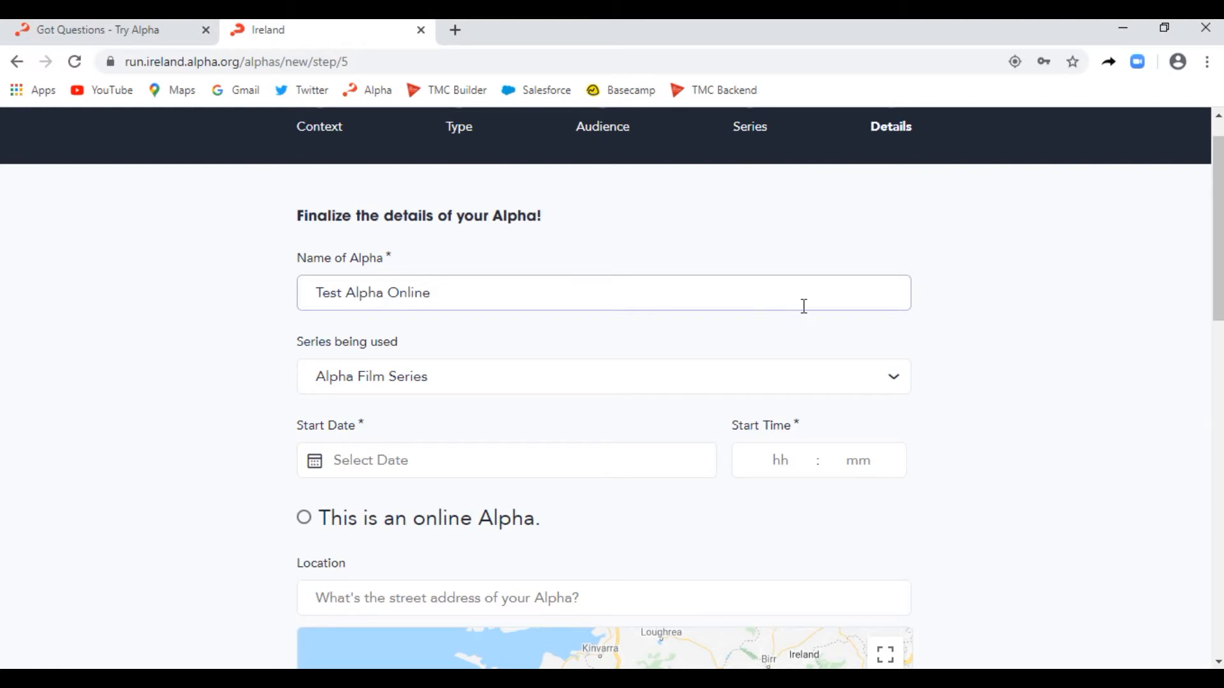
left_click_drag(1219, 237, 1220, 254)
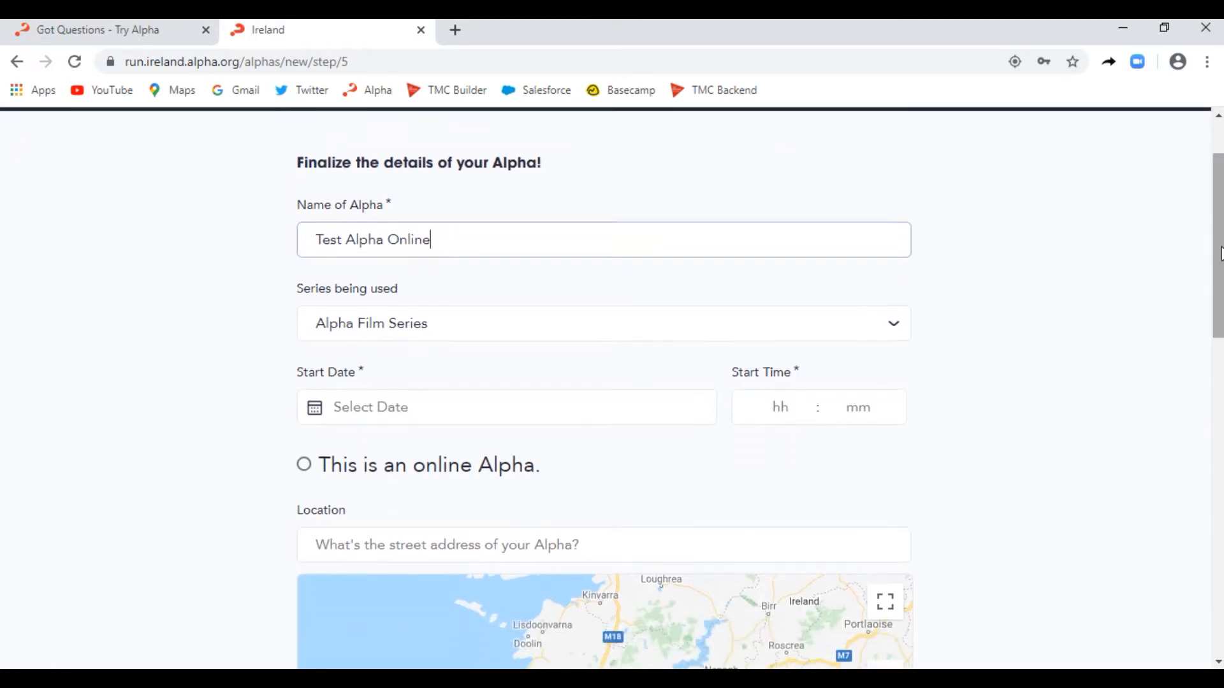
left_click(725, 332)
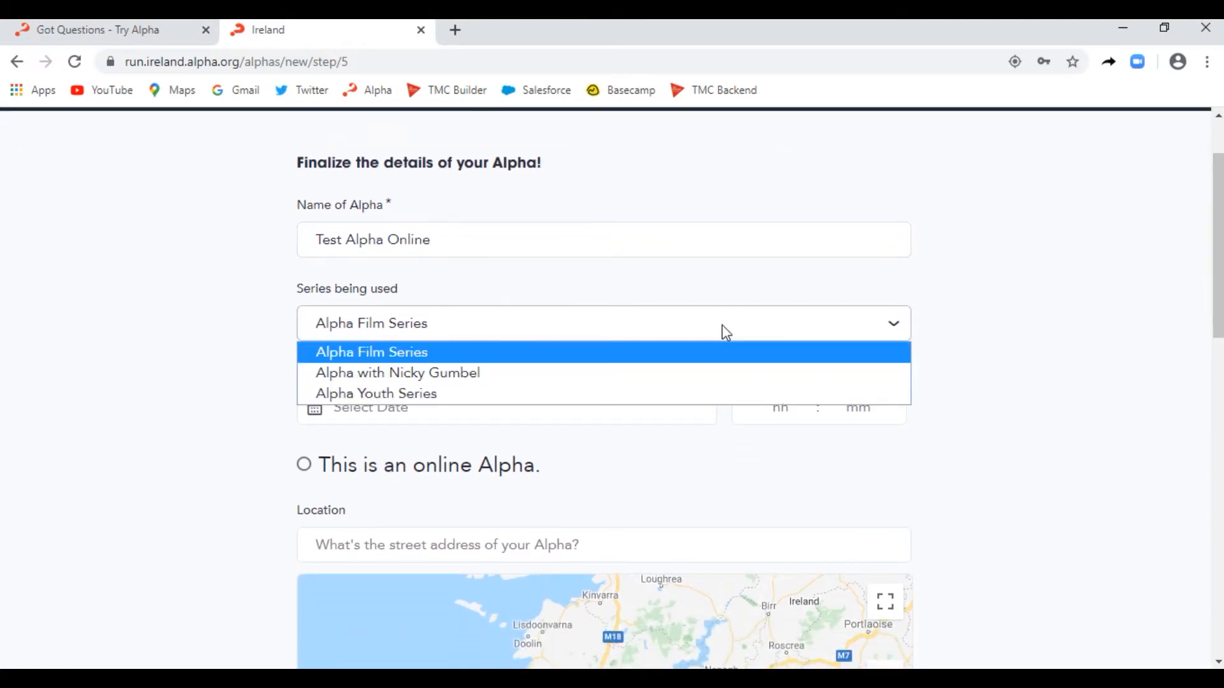
left_click(725, 330)
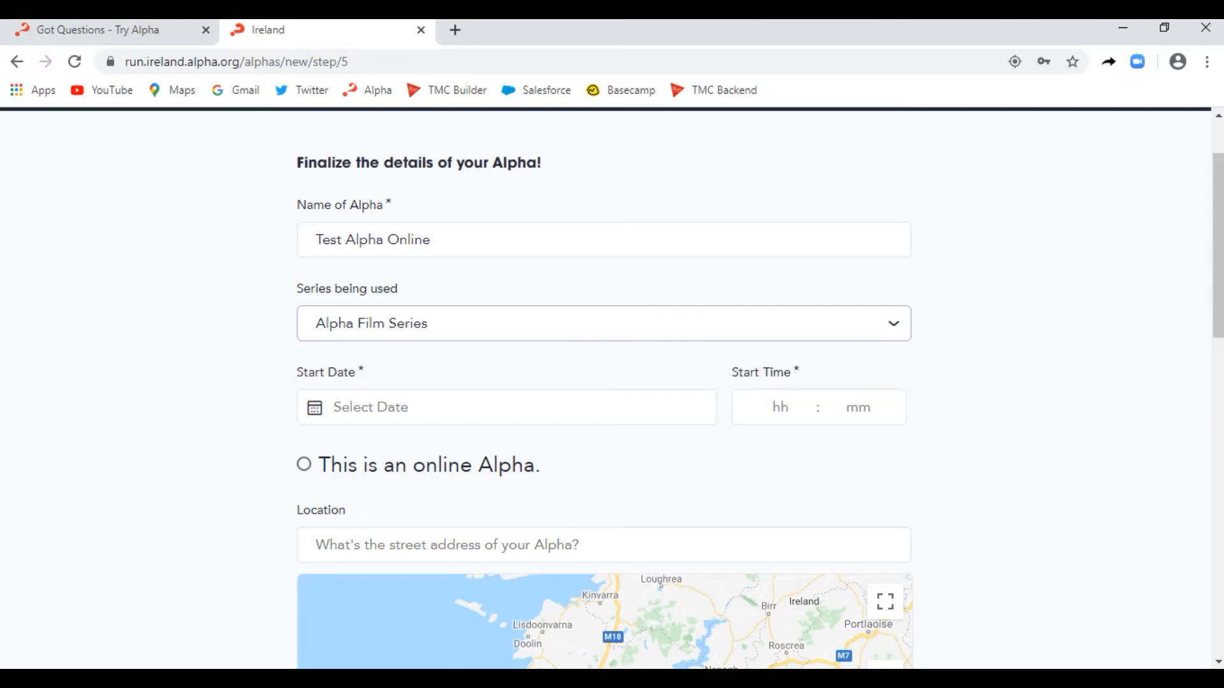
Set the Alpha's start date to 4/15/2020 and its start time to 19:30
left_click(543, 408)
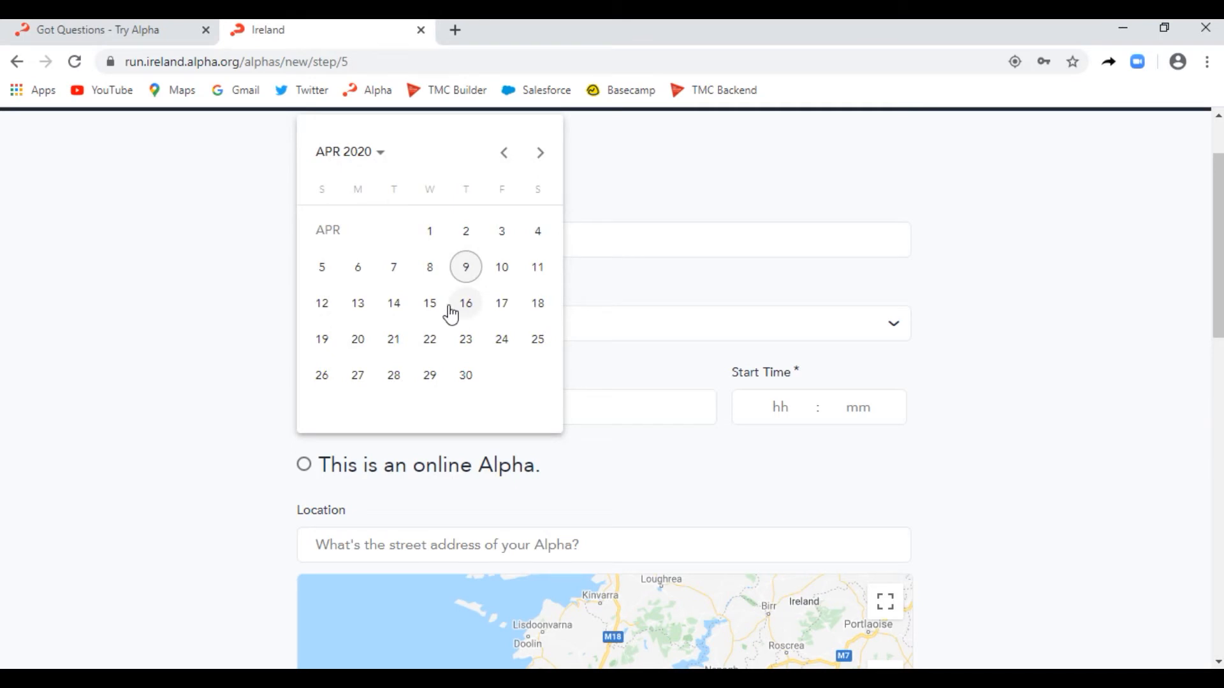
left_click(425, 315)
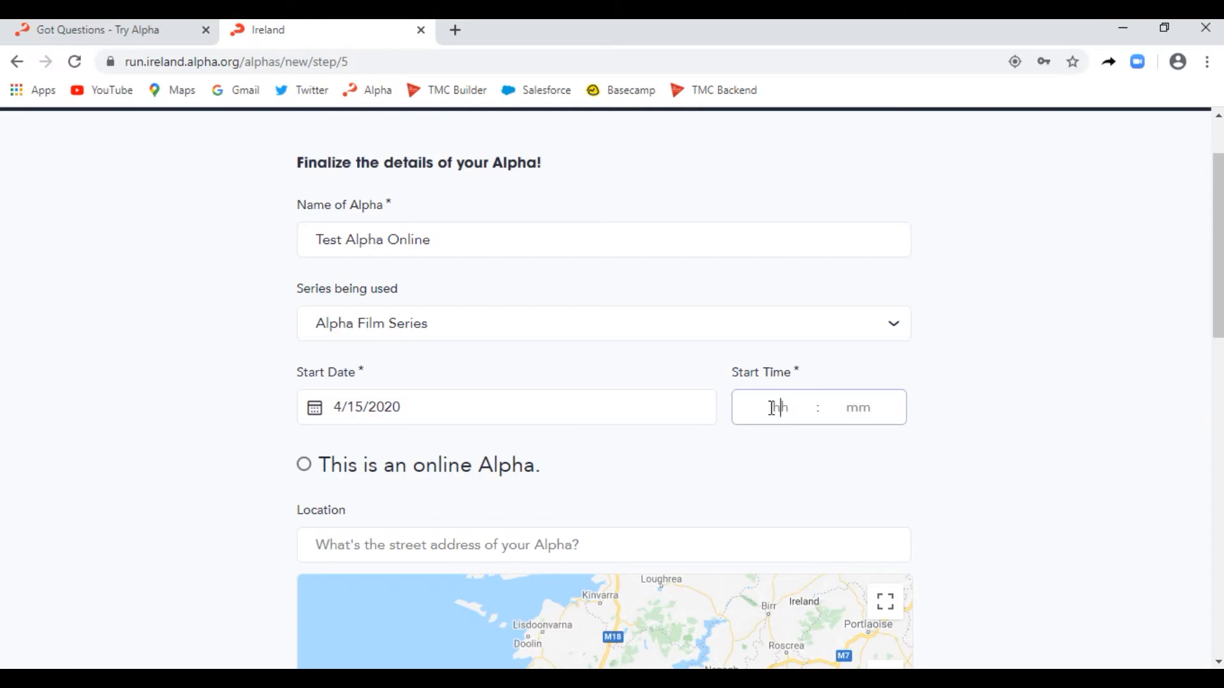
type("19")
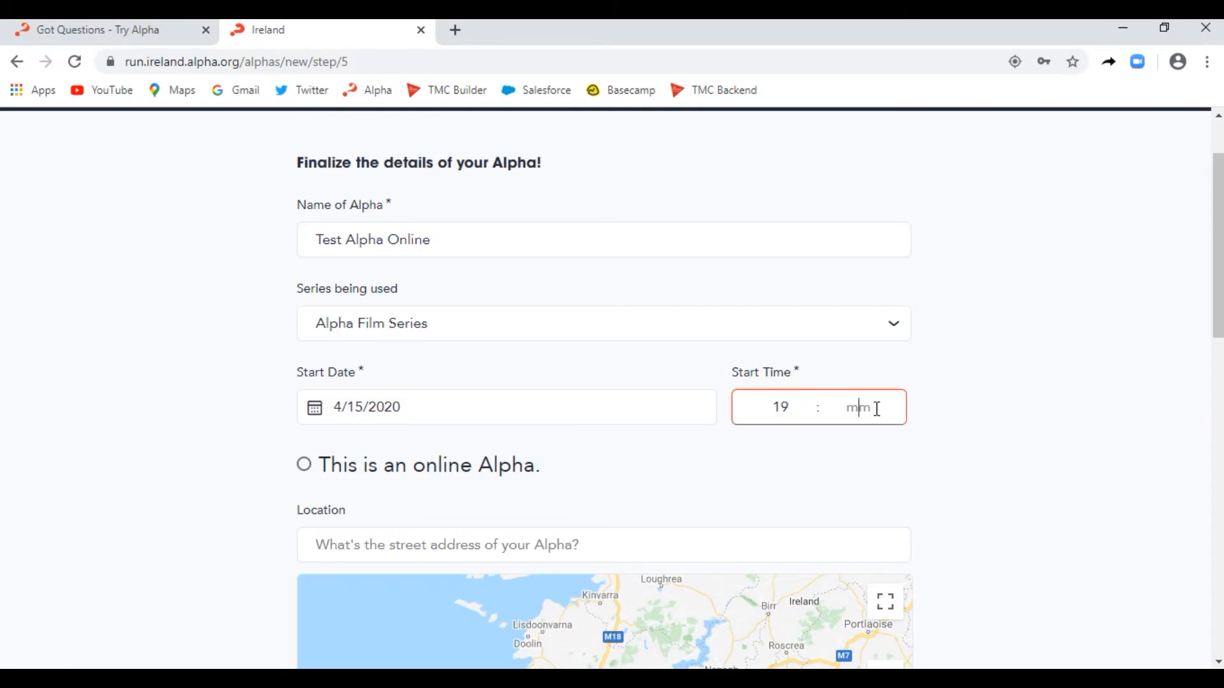
type("30")
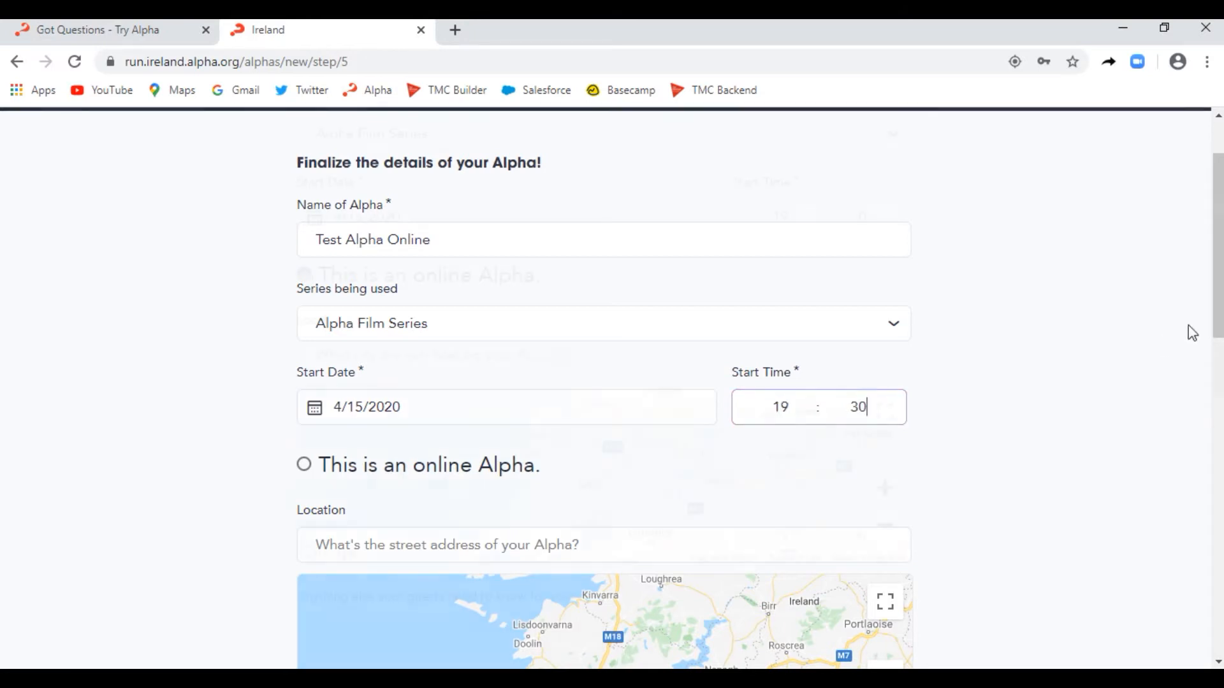
Mark the Alpha as online and set its location to Wicklow, Ireland
scroll(840, 268, "down", 3)
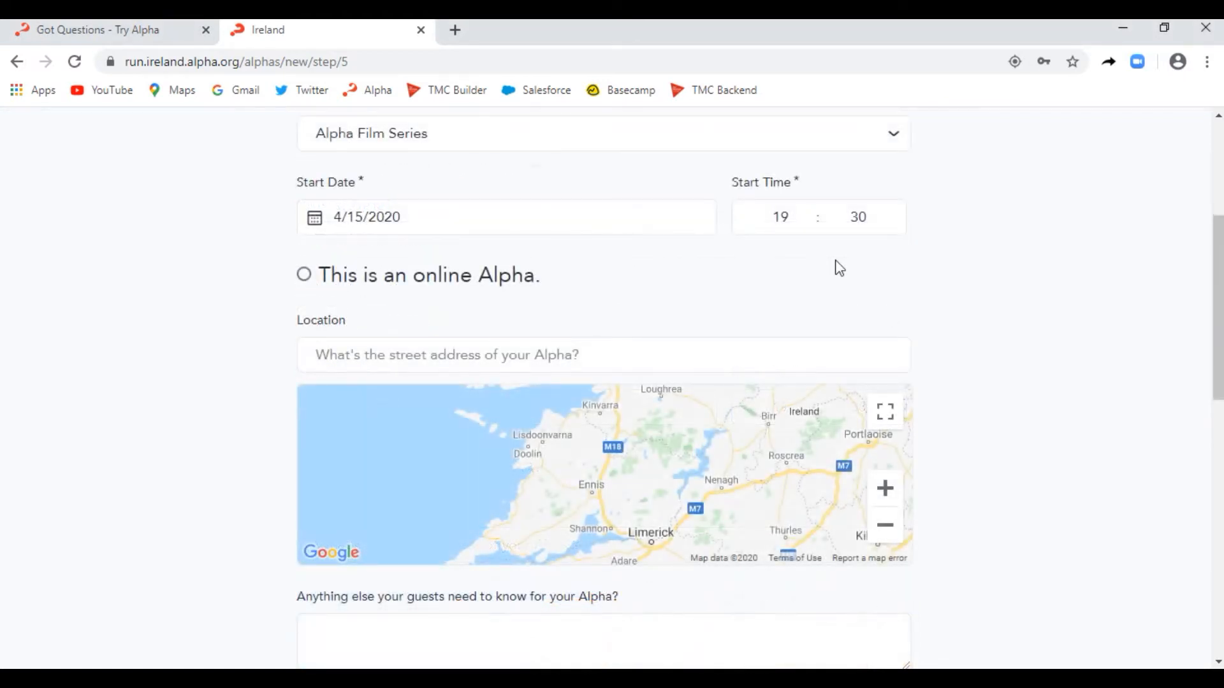
left_click(304, 274)
left_click(625, 356)
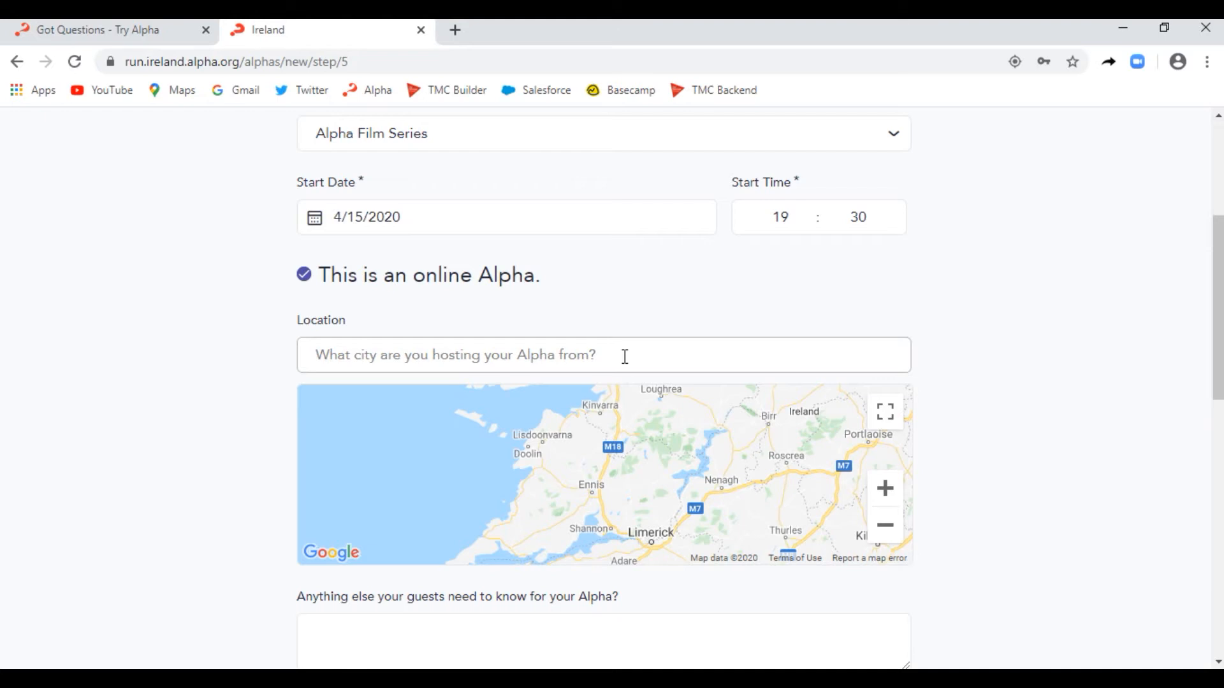
type("Wikclow")
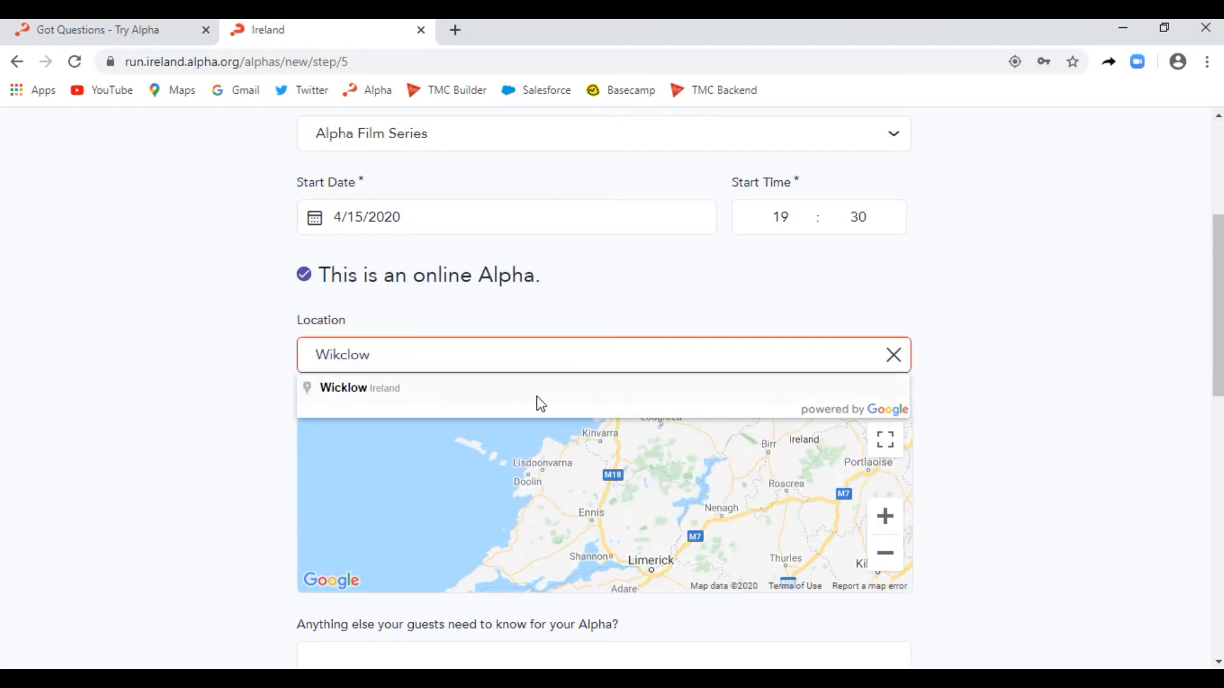
left_click(541, 403)
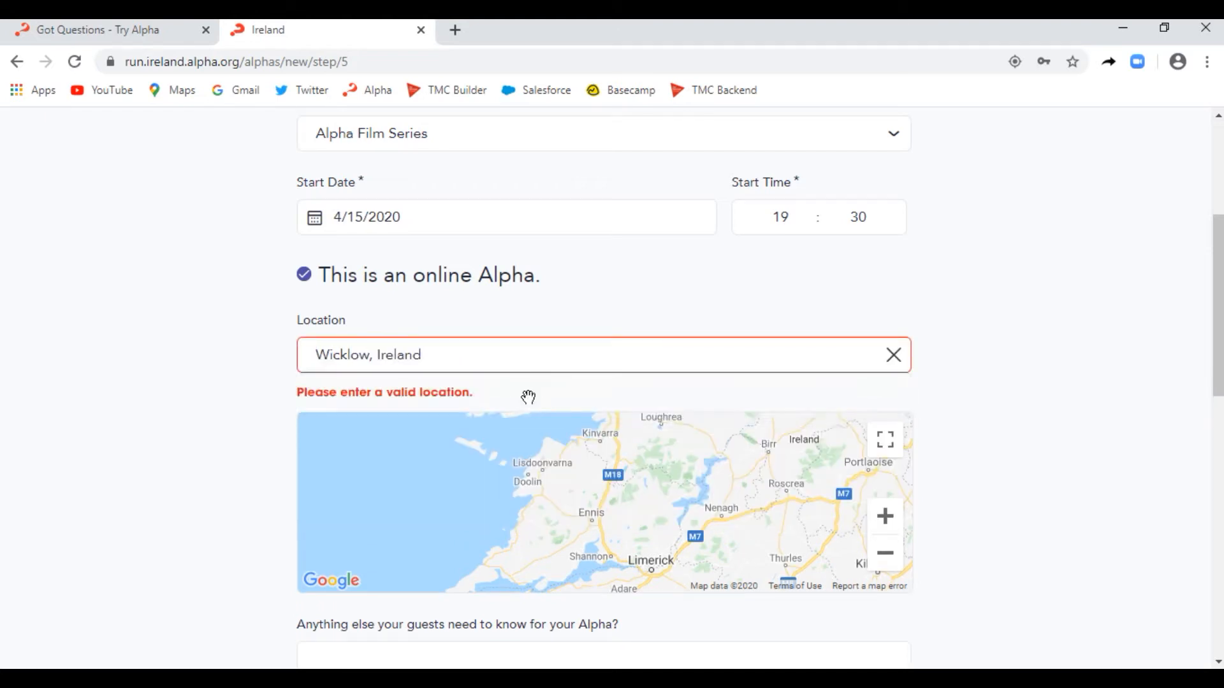
Add the guest note "All are welcome." and search for "St John's" as the connected church or organization
left_click_drag(1218, 363, 1218, 455)
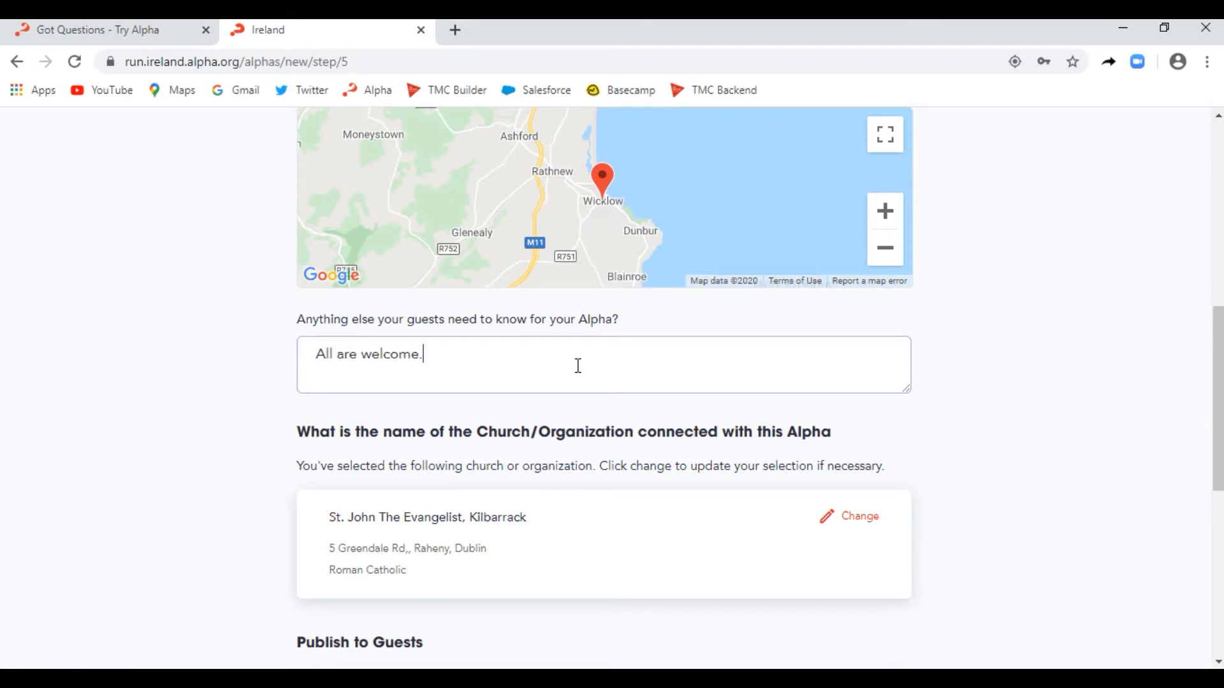
left_click_drag(1218, 398, 1218, 430)
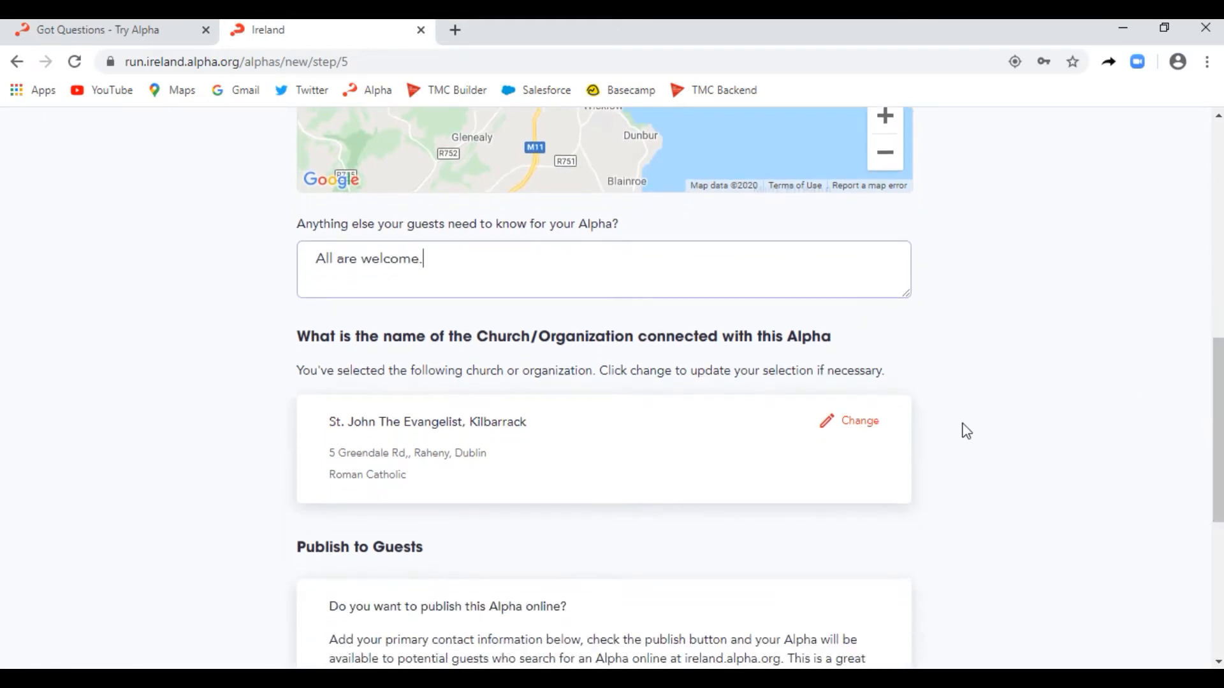
left_click(862, 424)
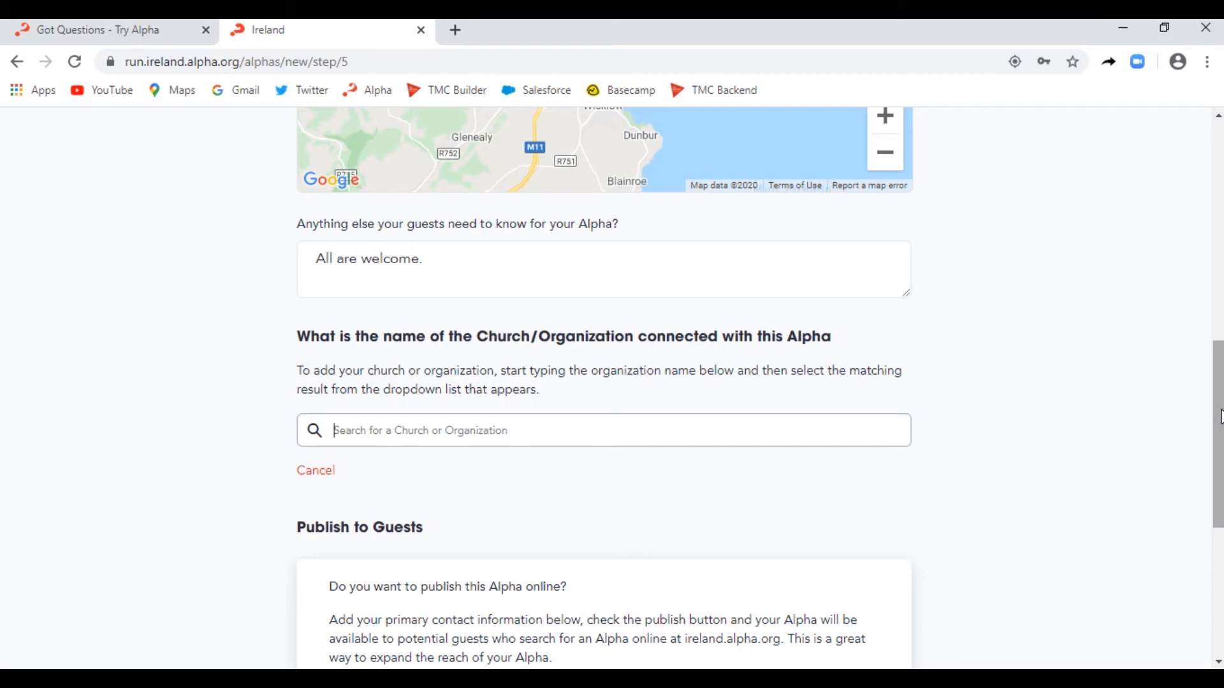
type("St")
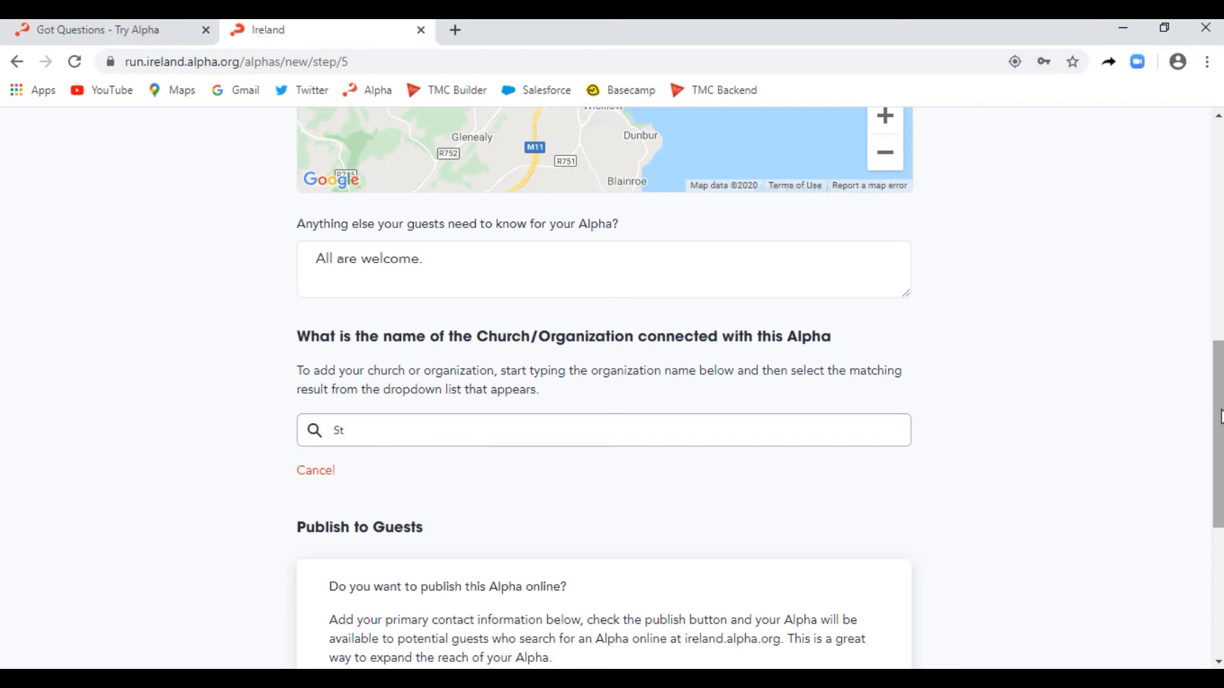
type(" John's")
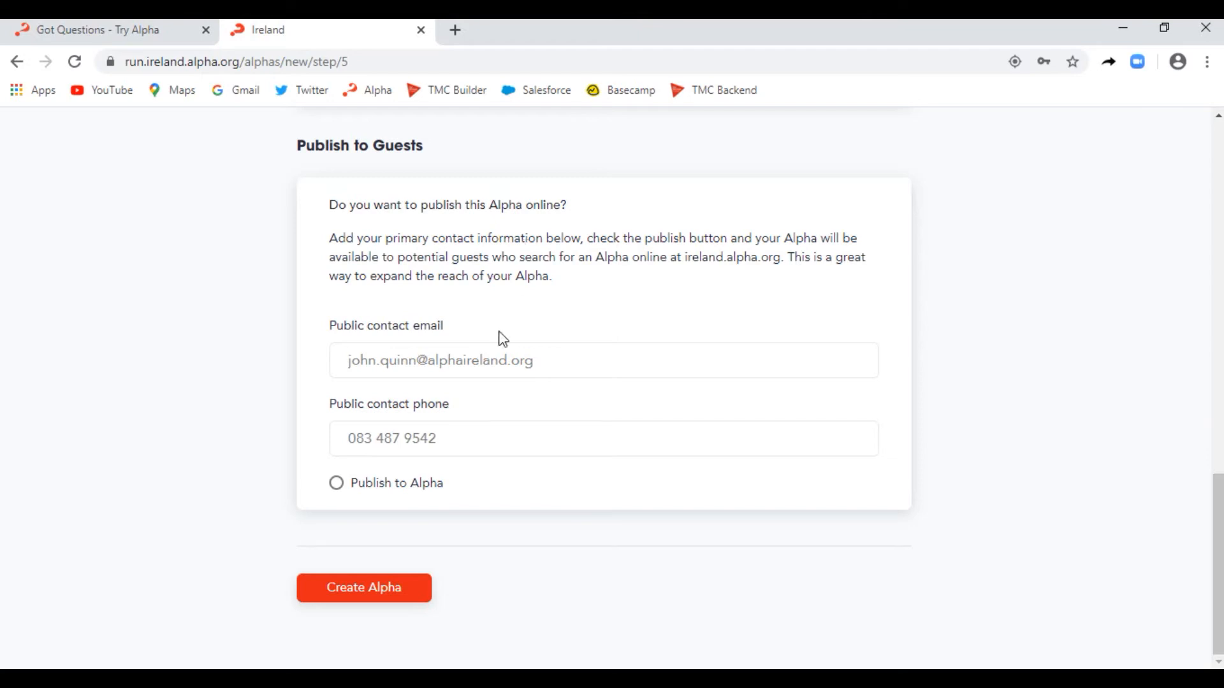
Toggle the Publish to Alpha option on and back off, and create the Alpha
left_click(401, 489)
left_click(402, 489)
left_click(381, 584)
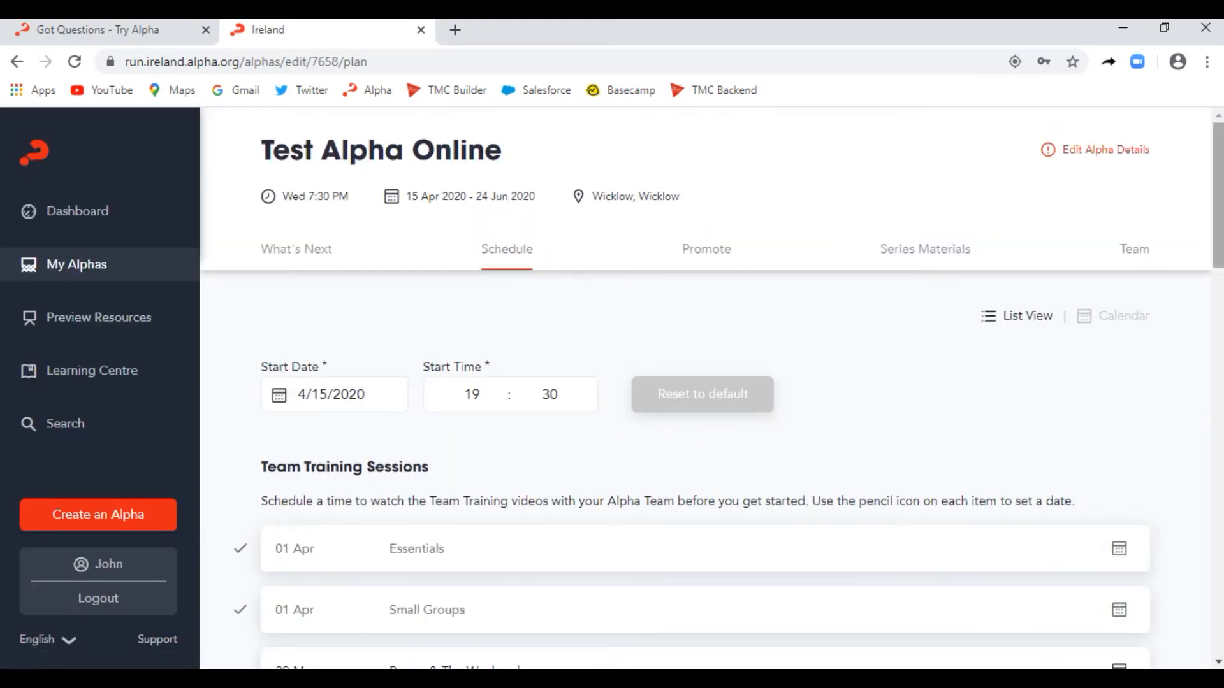
Review the team training sessions and the weekly session dates in the new Alpha's schedule
scroll(1220, 210, "down", 2)
scroll(1221, 217, "down", 1)
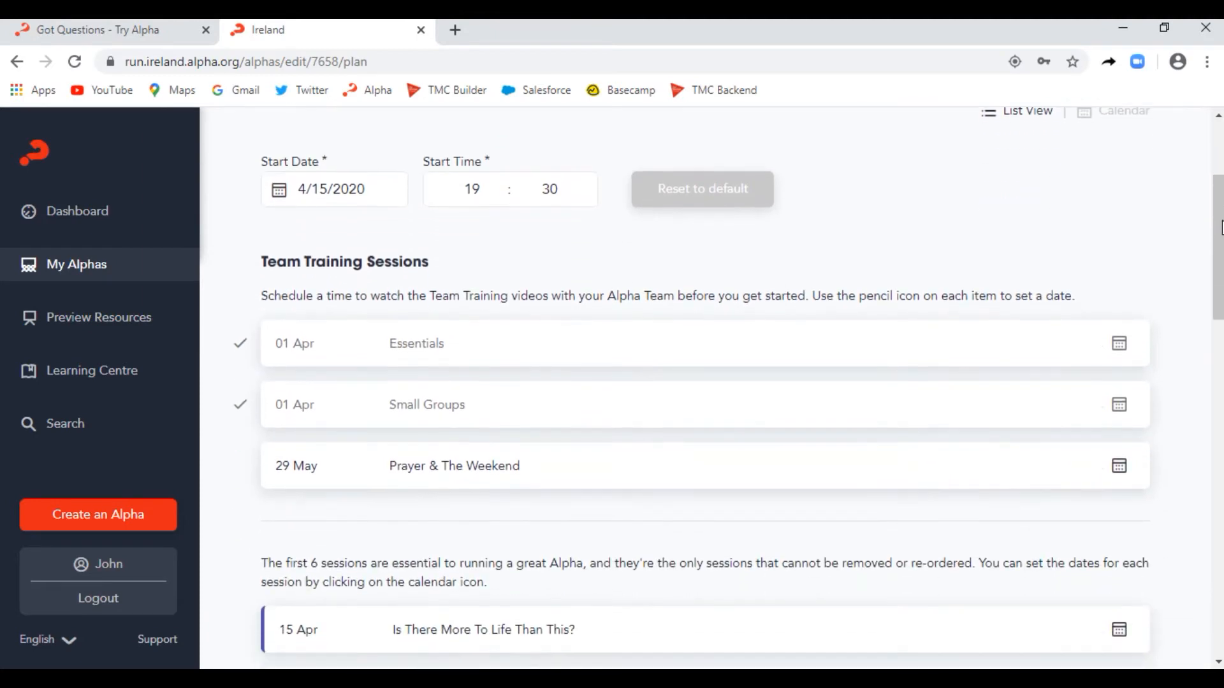
left_click_drag(1221, 228, 1219, 340)
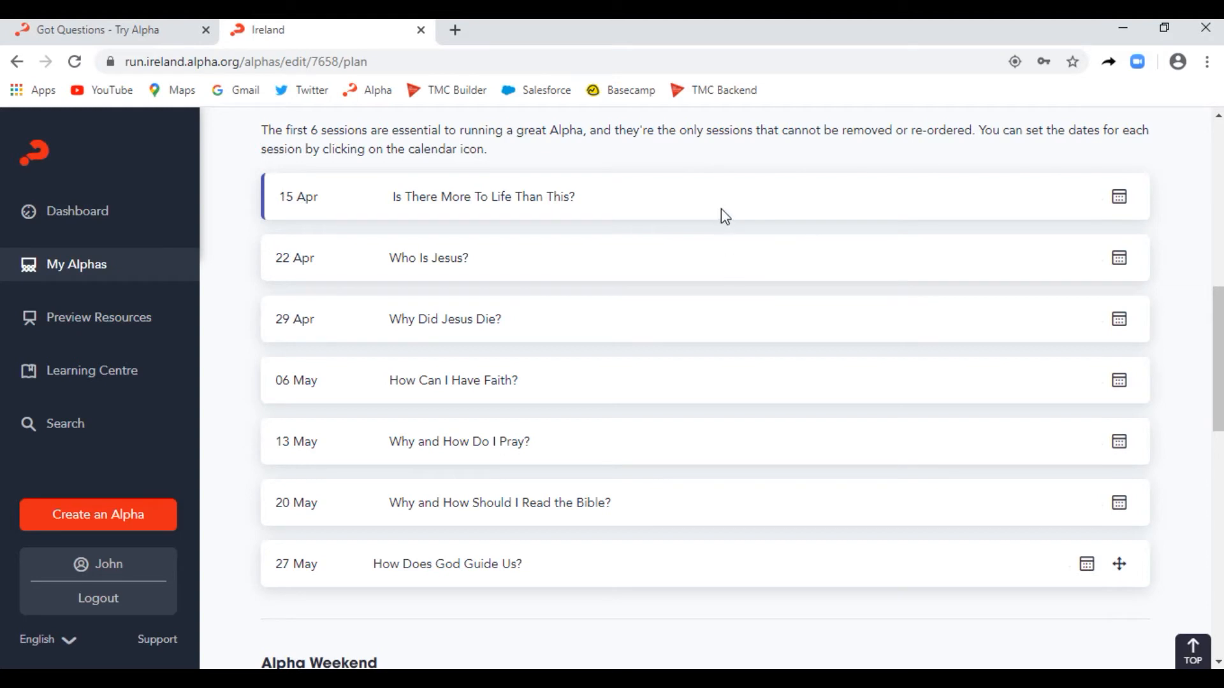
Try to move the "How Does God Guide Us?" session up among the first six essential sessions
left_click_drag(1217, 424, 1218, 452)
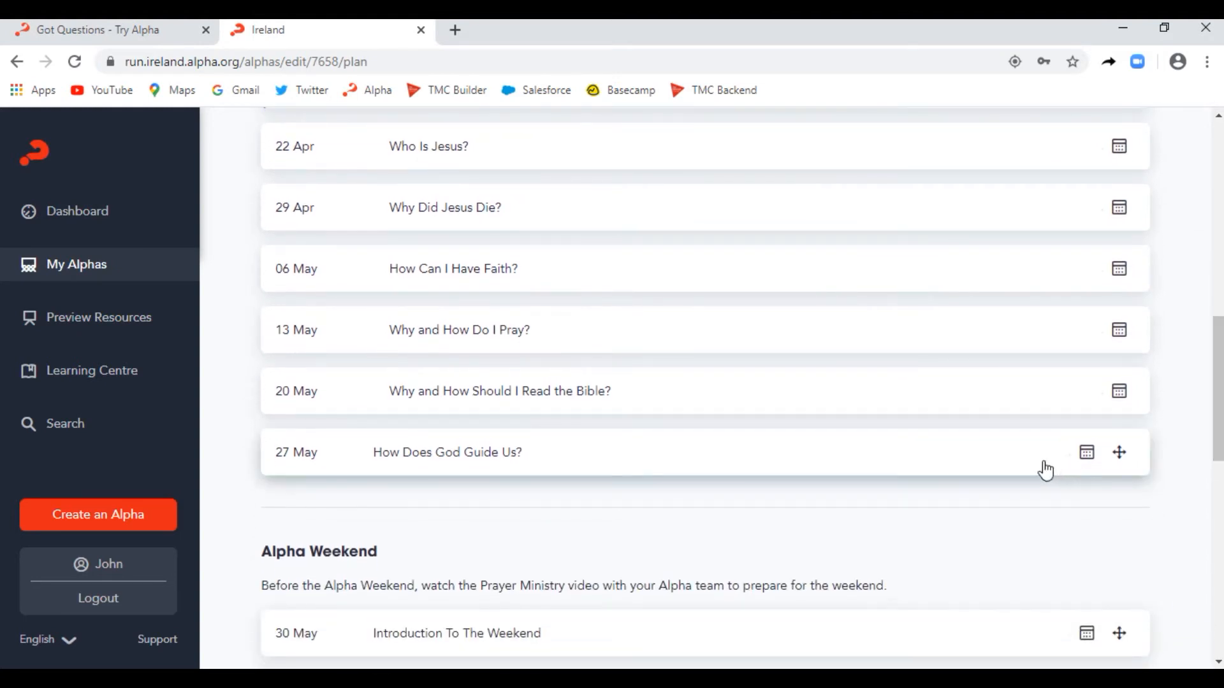
left_click_drag(1128, 456, 1091, 210)
scroll(1209, 376, "up", 5)
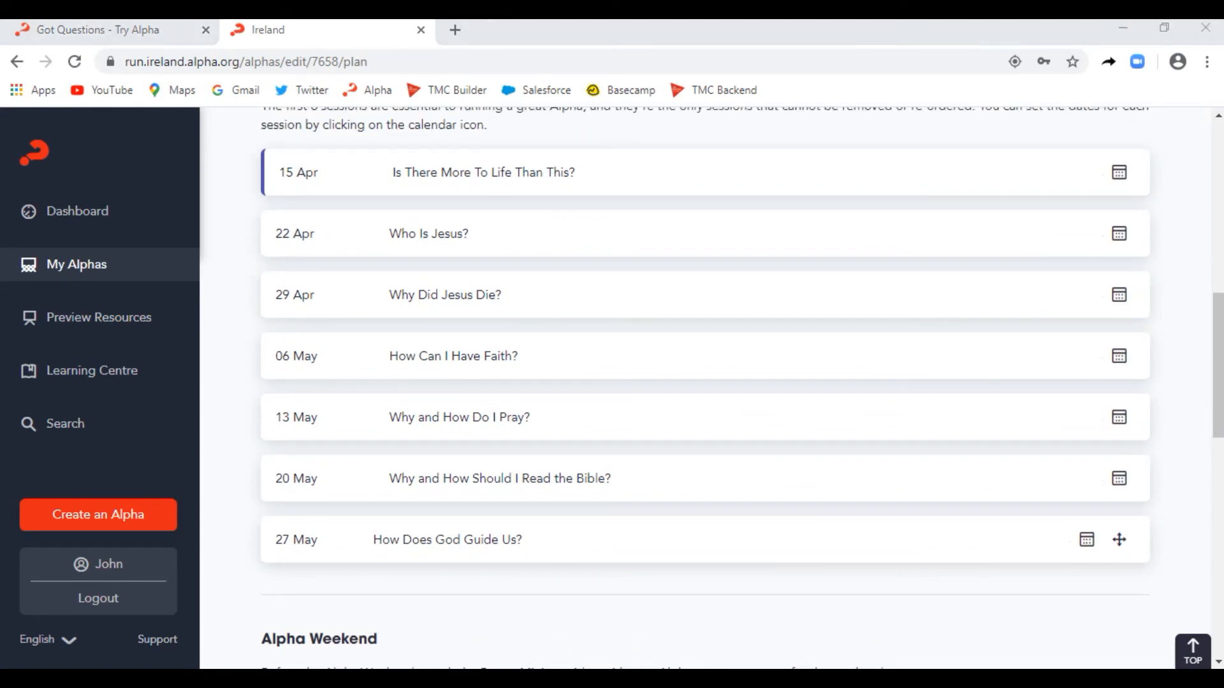
Reorder the remaining sessions so that "Does God Heal Today?" comes after "What About The Church?"
scroll(701, 382, "down", 9)
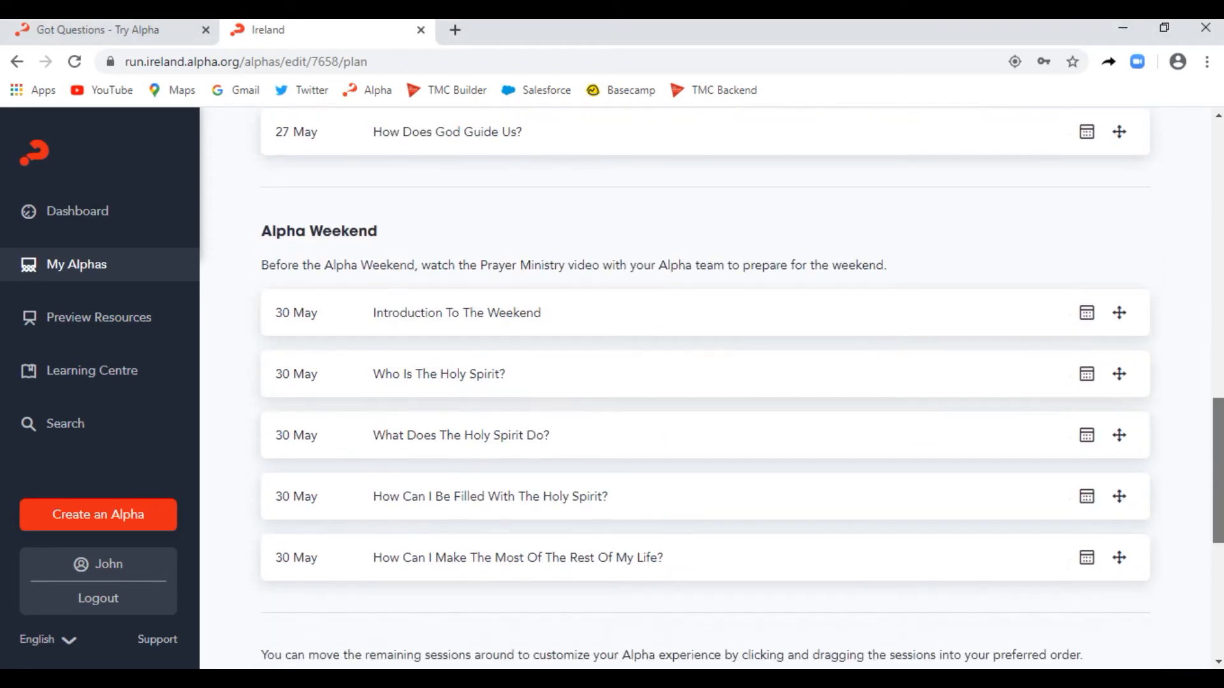
scroll(701, 383, "down", 4)
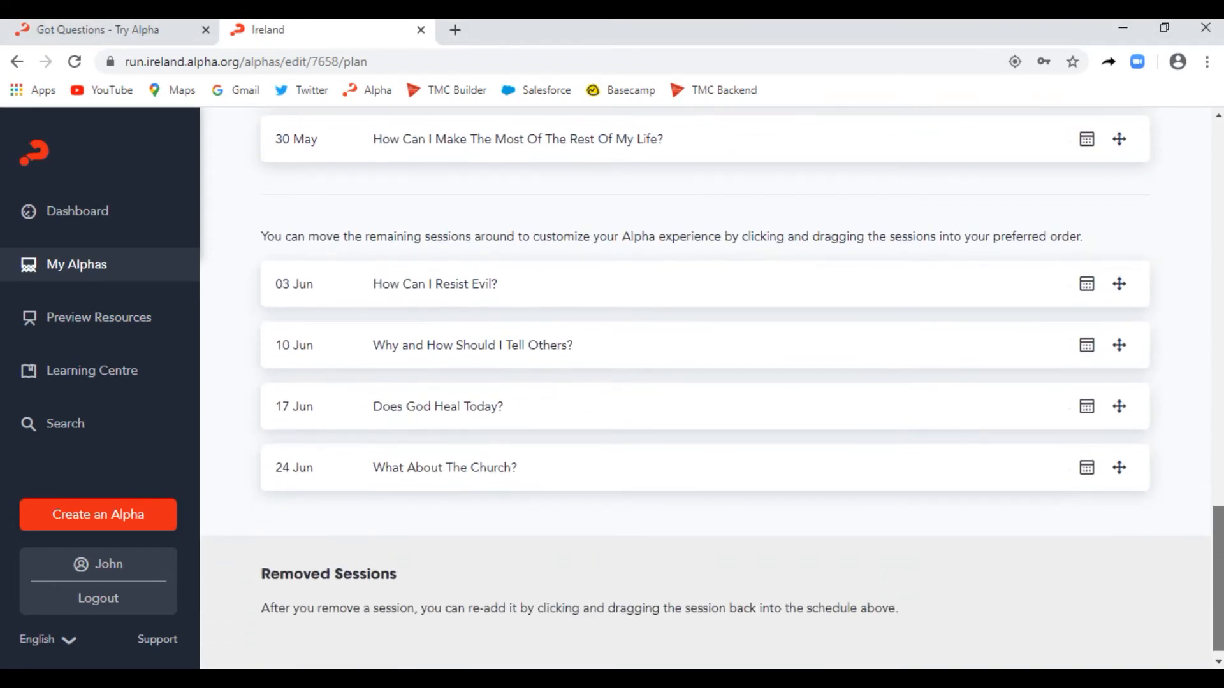
left_click_drag(485, 427, 484, 515)
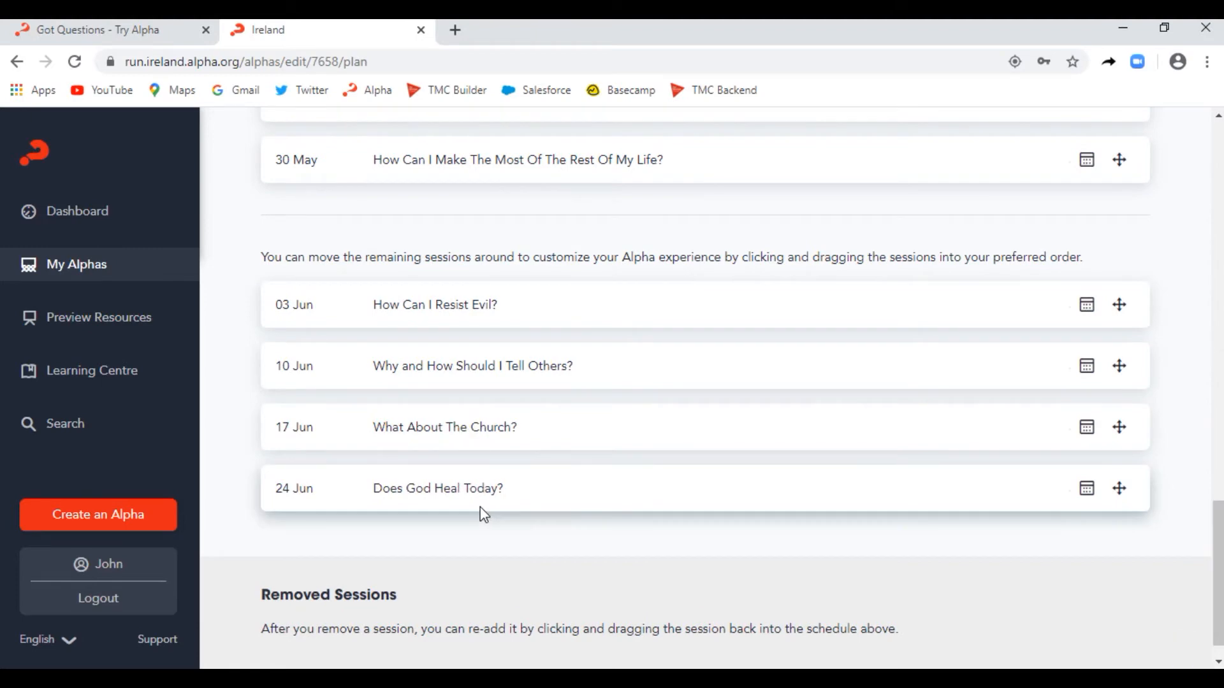
Move the "Does God Heal Today?" session to Removed Sessions and add it back into the schedule
mouse_move(1119, 489)
left_mouse_down()
mouse_move(1128, 522)
mouse_move(1116, 637)
left_mouse_up()
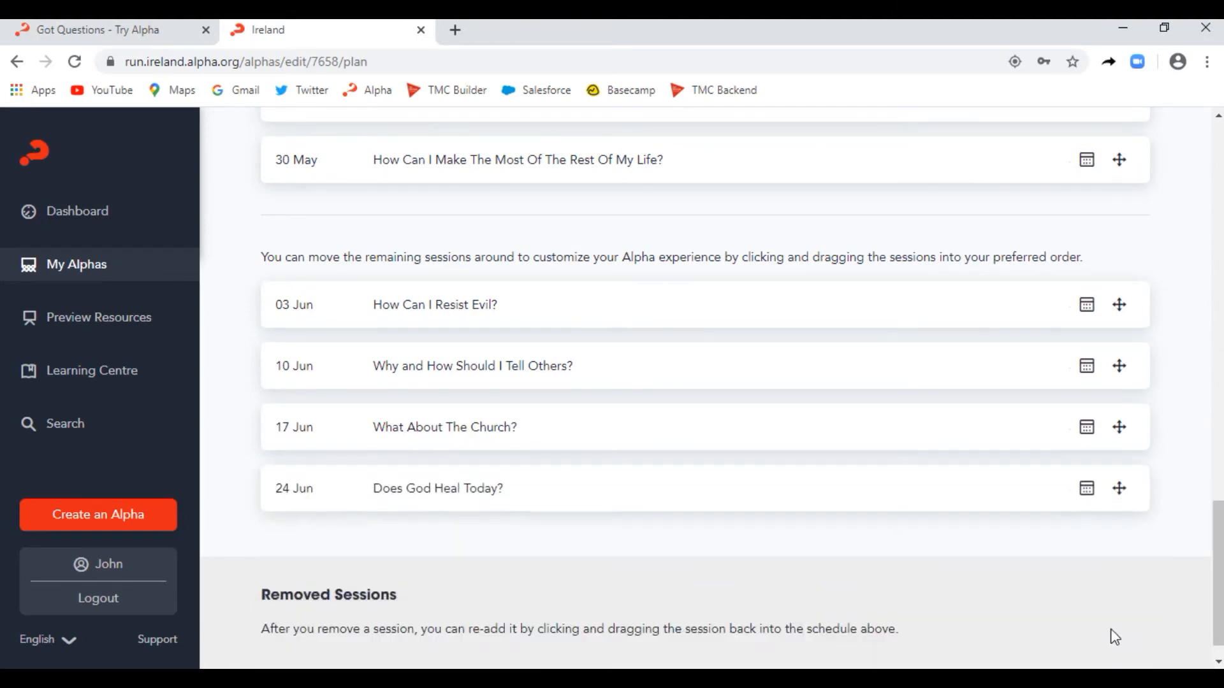
mouse_move(1117, 491)
left_mouse_down()
mouse_move(1115, 648)
mouse_move(1085, 632)
left_mouse_up()
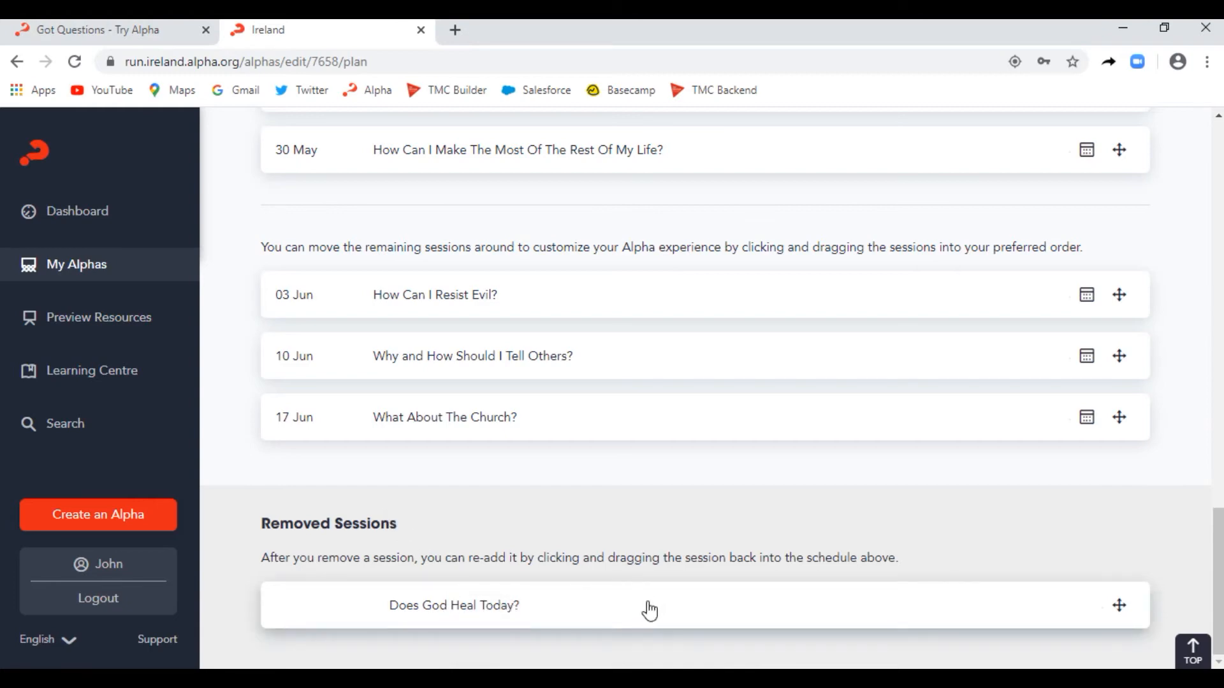
mouse_move(1123, 603)
left_mouse_down()
mouse_move(1120, 401)
mouse_move(1128, 411)
left_mouse_up()
Set the date of the Essentials team training session to 12 April 2020
left_click_drag(1219, 580, 1185, 230)
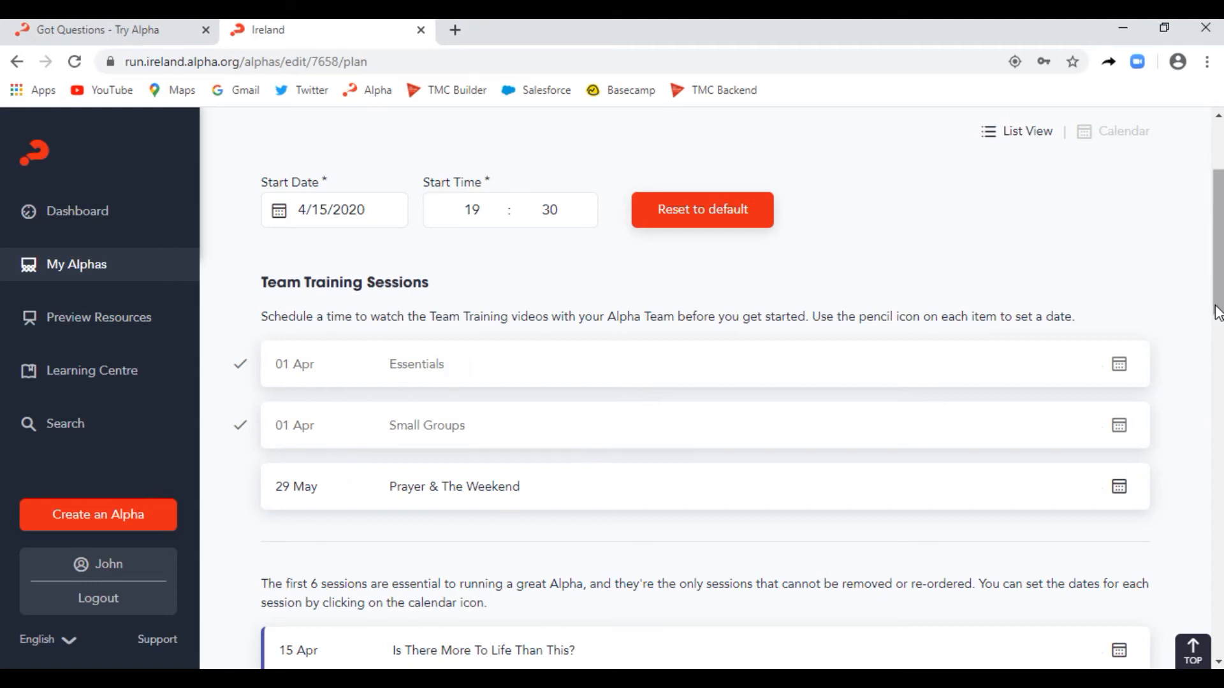
left_click(1120, 366)
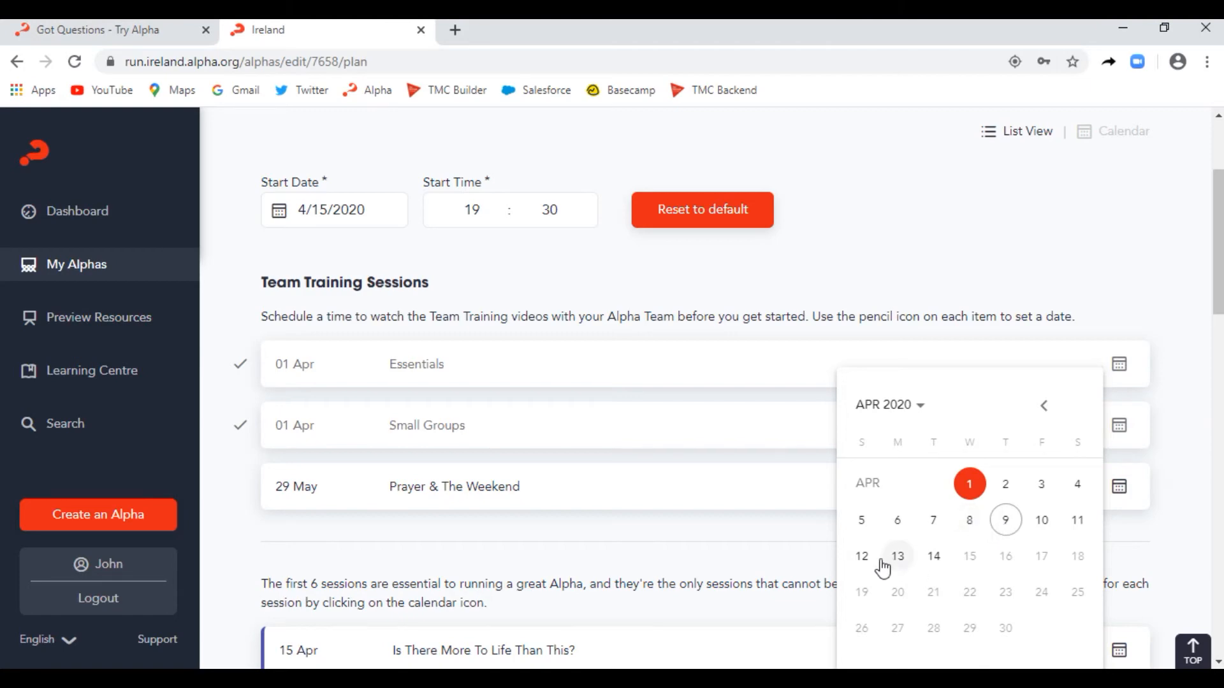
left_click(861, 556)
Review the promotional resources and the series materials, including the talks, speaker scripts and weekly briefings
left_click_drag(1221, 296, 1216, 229)
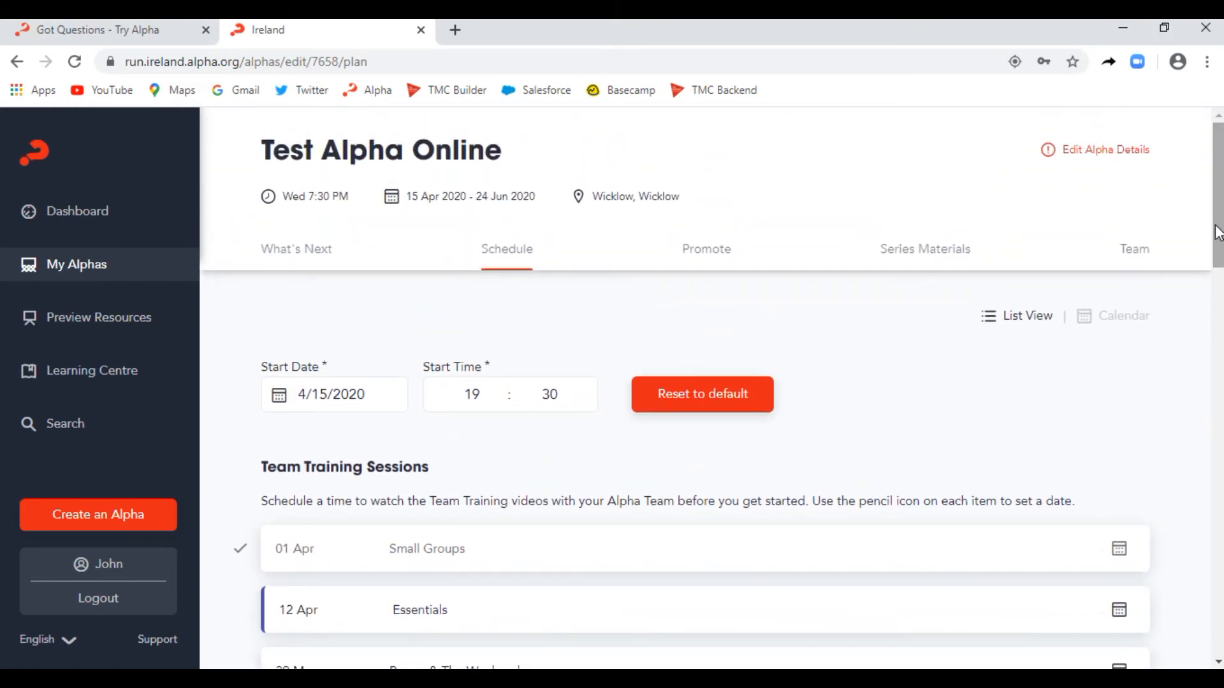
left_click(714, 263)
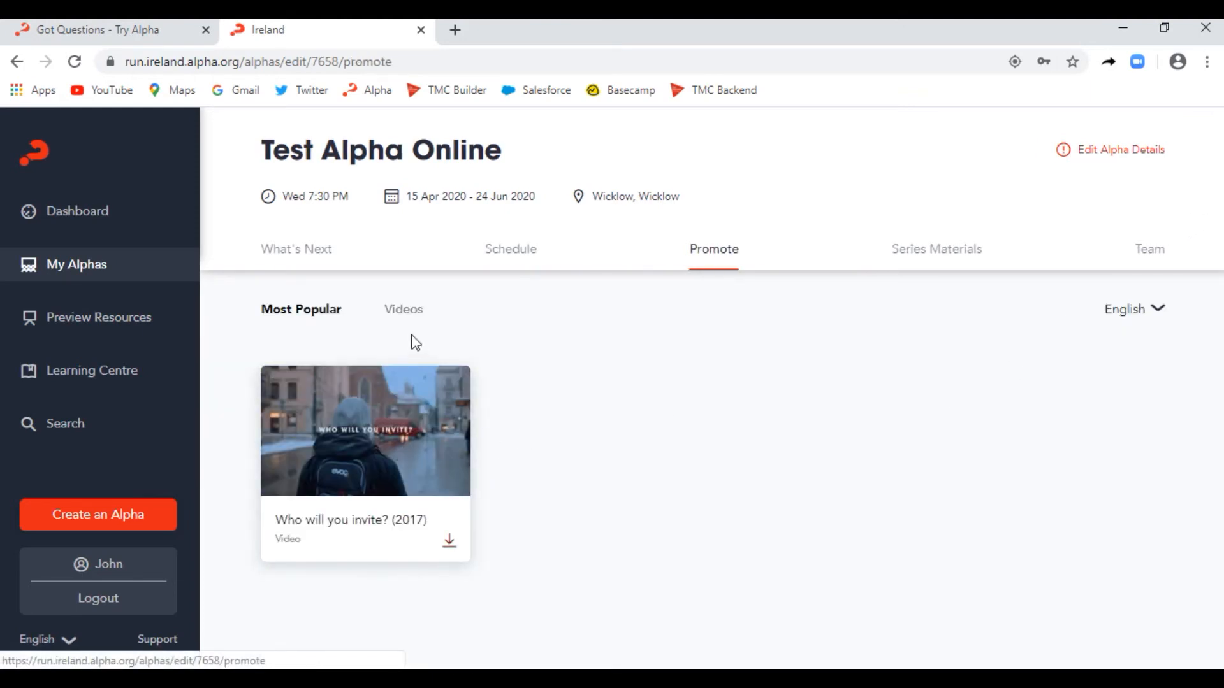
left_click(920, 255)
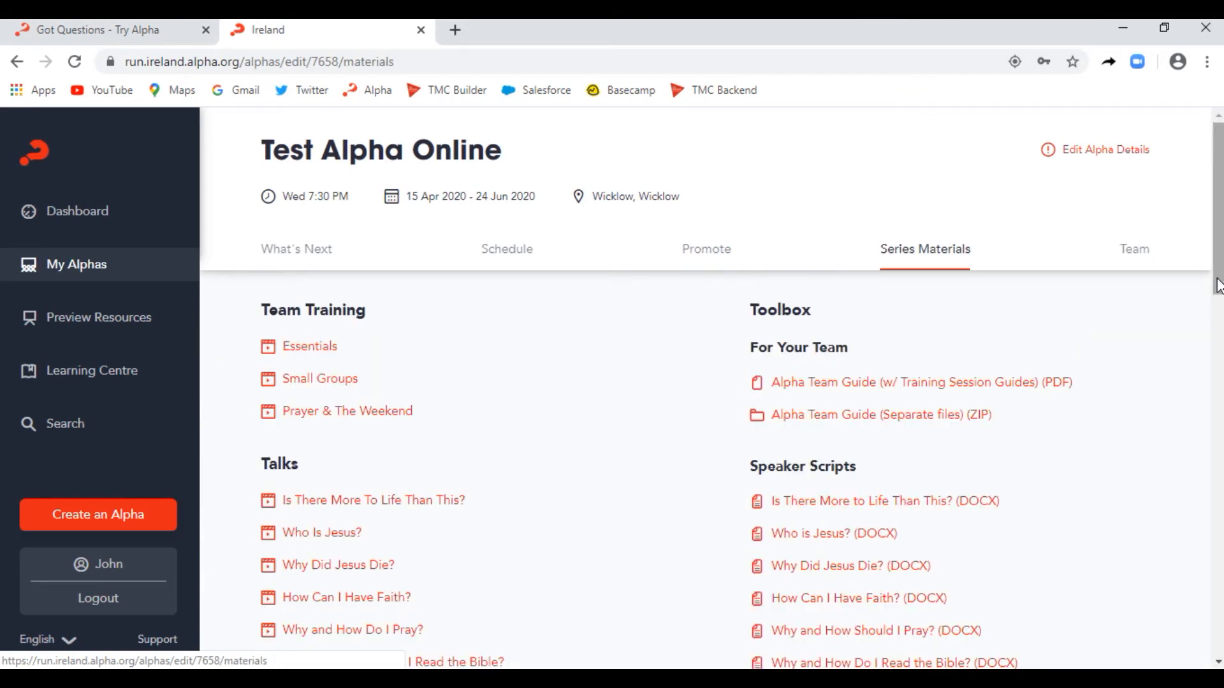
left_click_drag(1217, 274, 1218, 315)
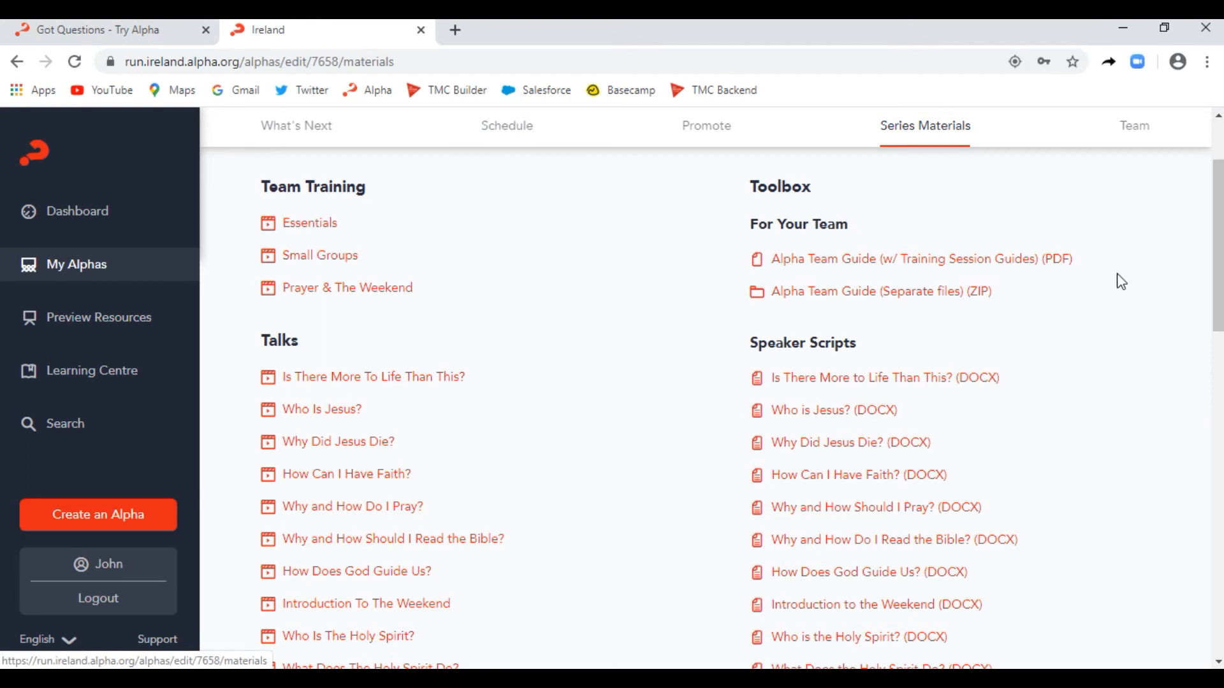
left_click_drag(1218, 249, 1218, 301)
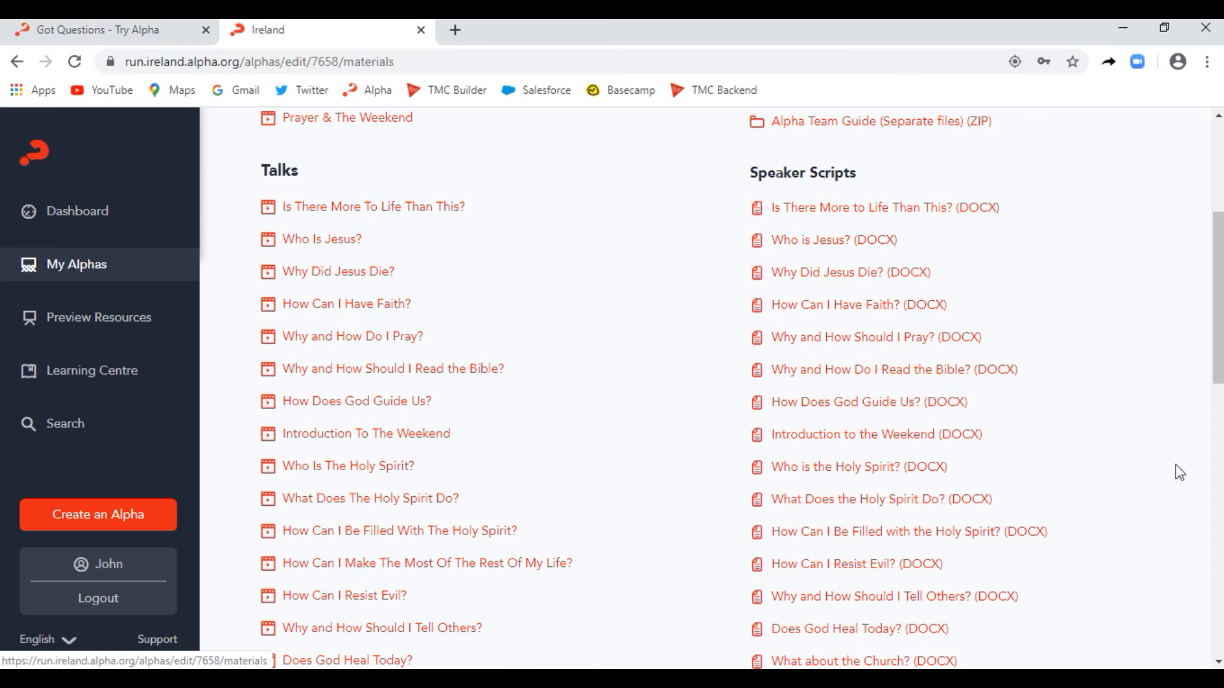
left_click_drag(1218, 328, 1219, 352)
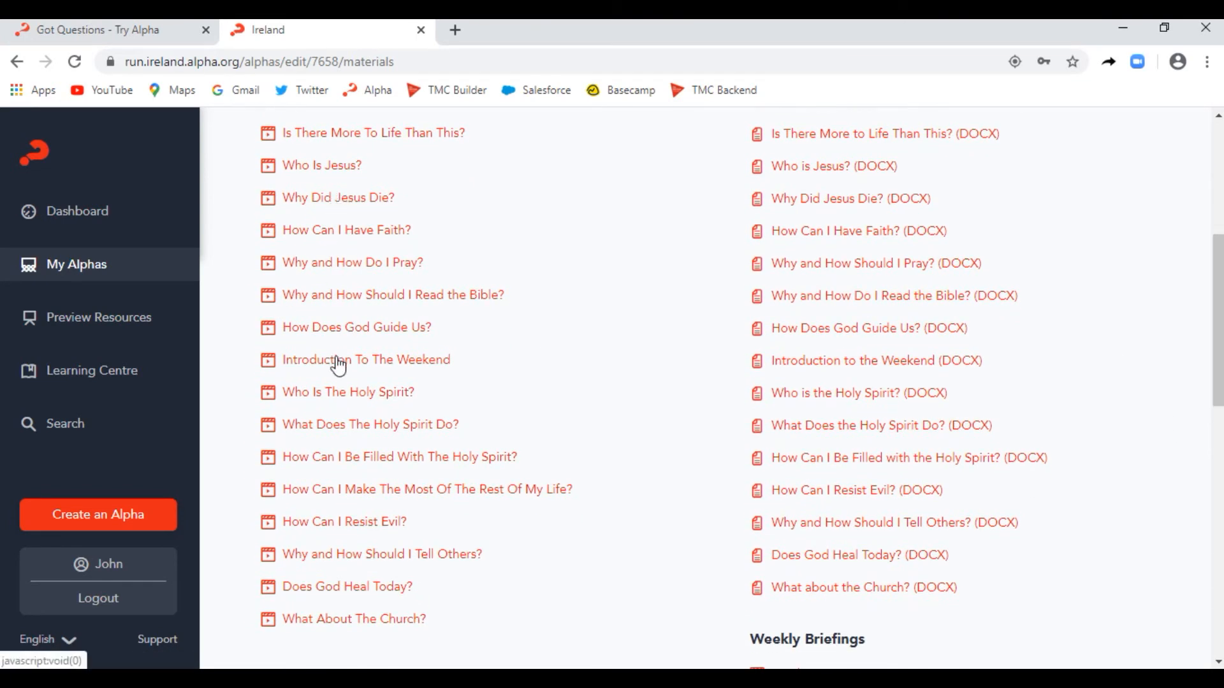
left_click_drag(1214, 378, 1207, 518)
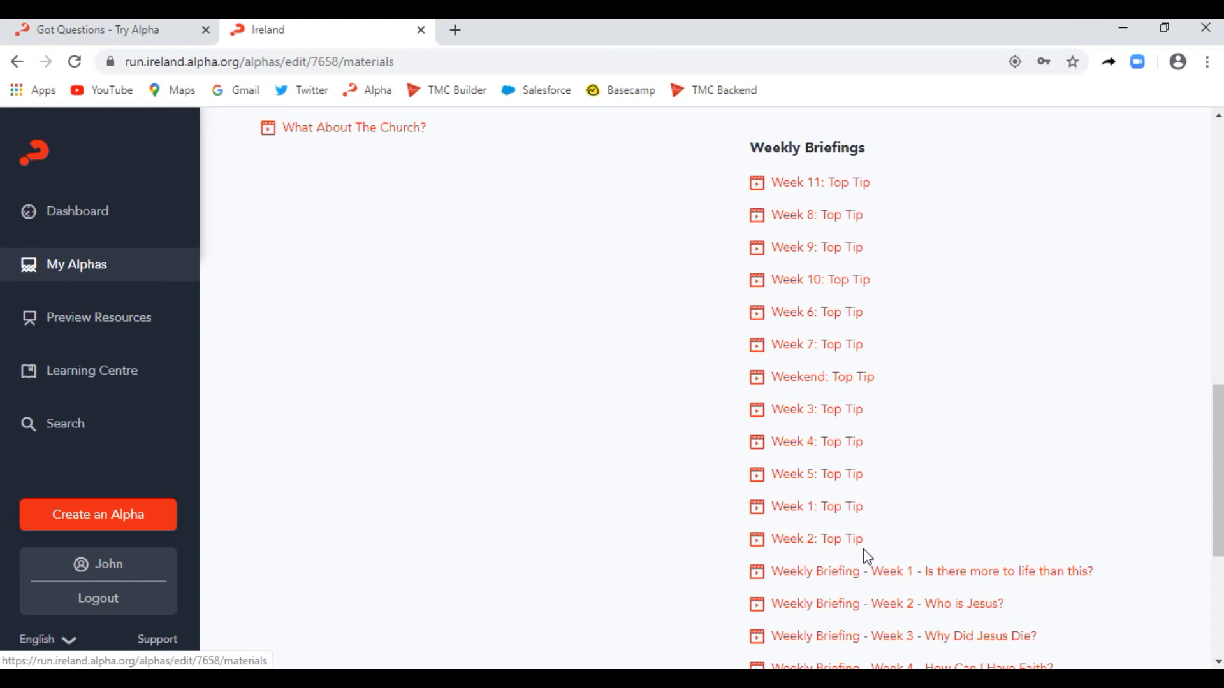
Copy the share link of the "Is There More To Life Than This?" talk with the HD 1080p resolution selected
left_click_drag(1215, 533, 1202, 374)
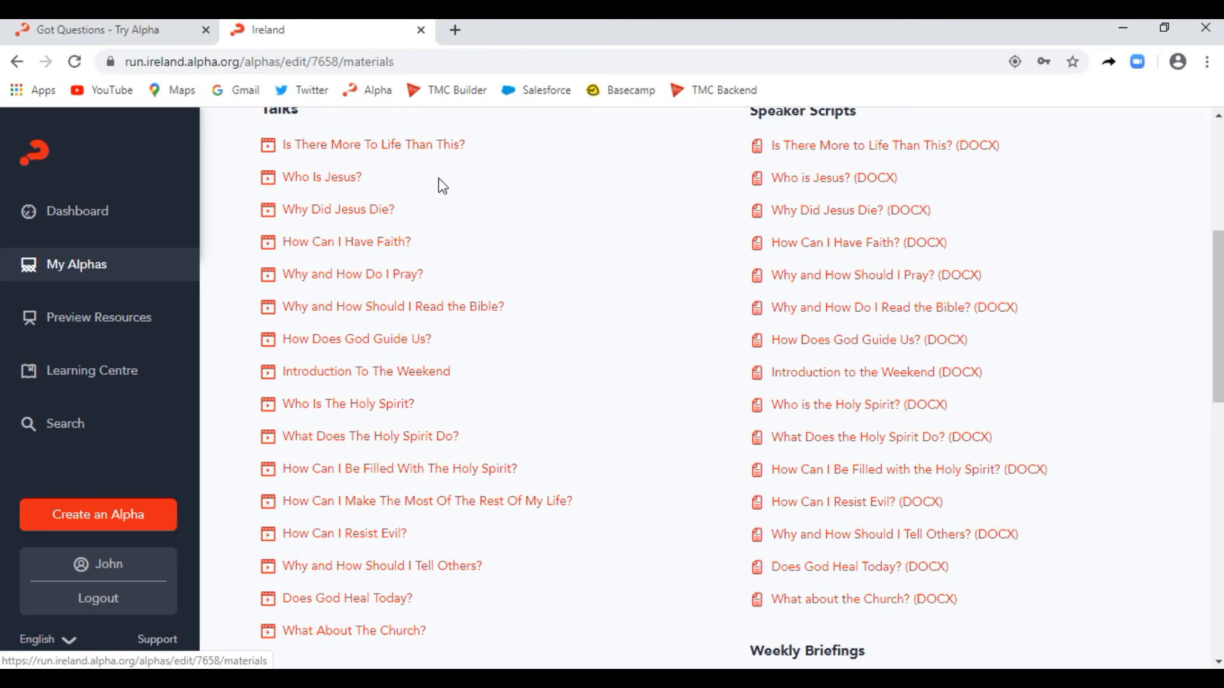
left_click(411, 154)
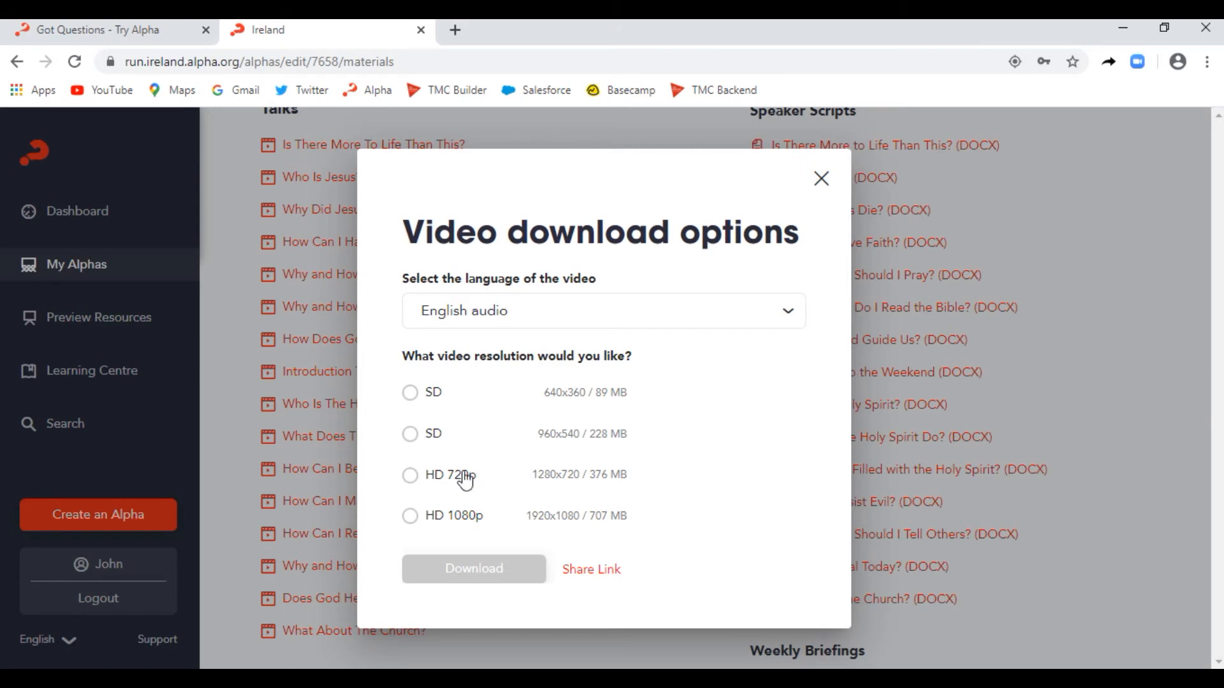
left_click(410, 517)
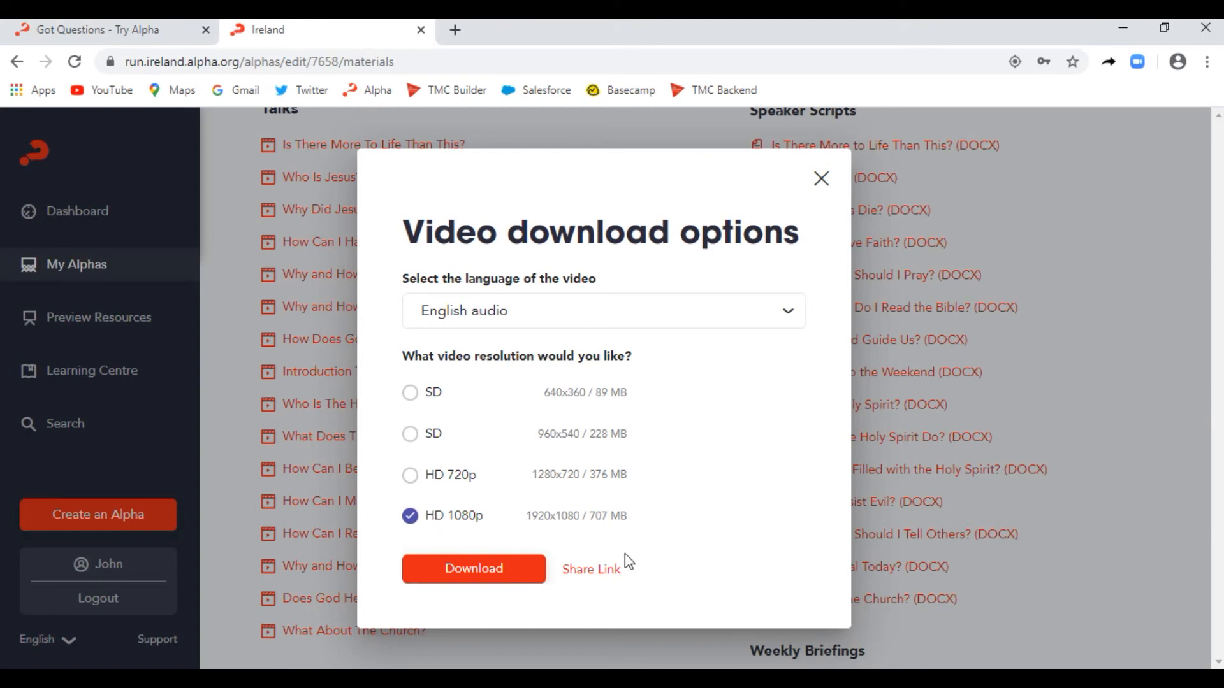
left_click(613, 577)
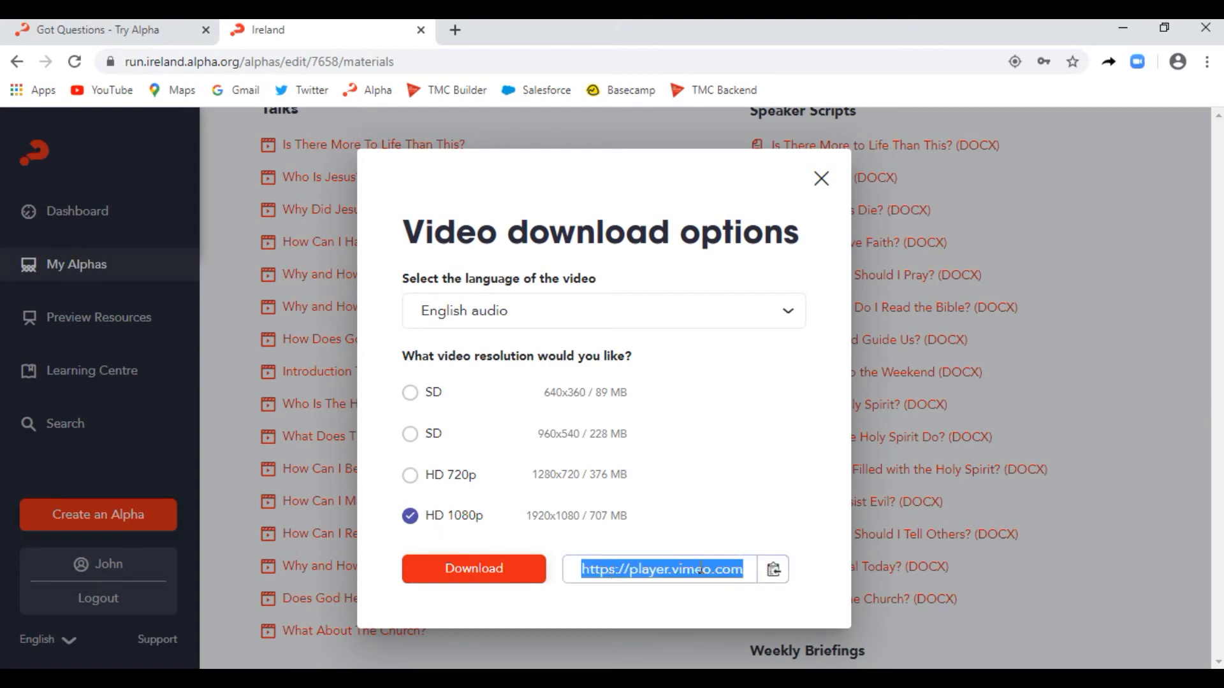
left_click(774, 574)
left_click(821, 181)
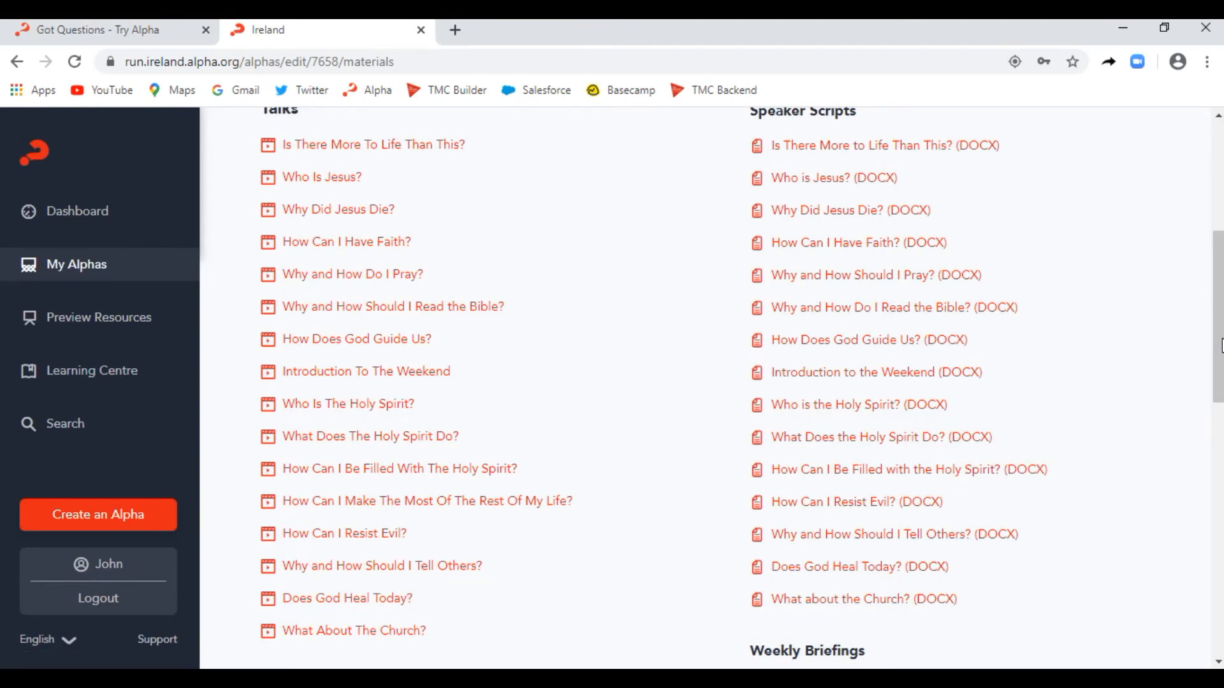
Invite a team member to the Alpha by their e-mail address and resend the pending invitation
scroll(1218, 376, "down", 6)
scroll(1210, 247, "up", 11)
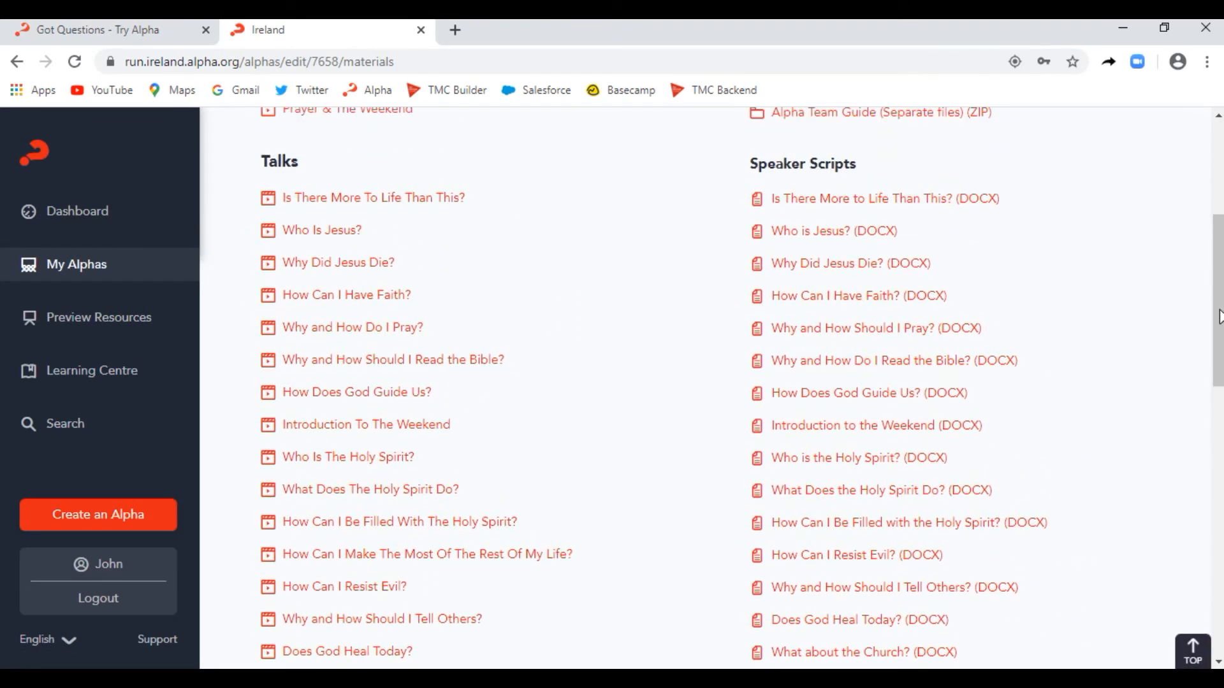
scroll(1210, 247, "up", 1)
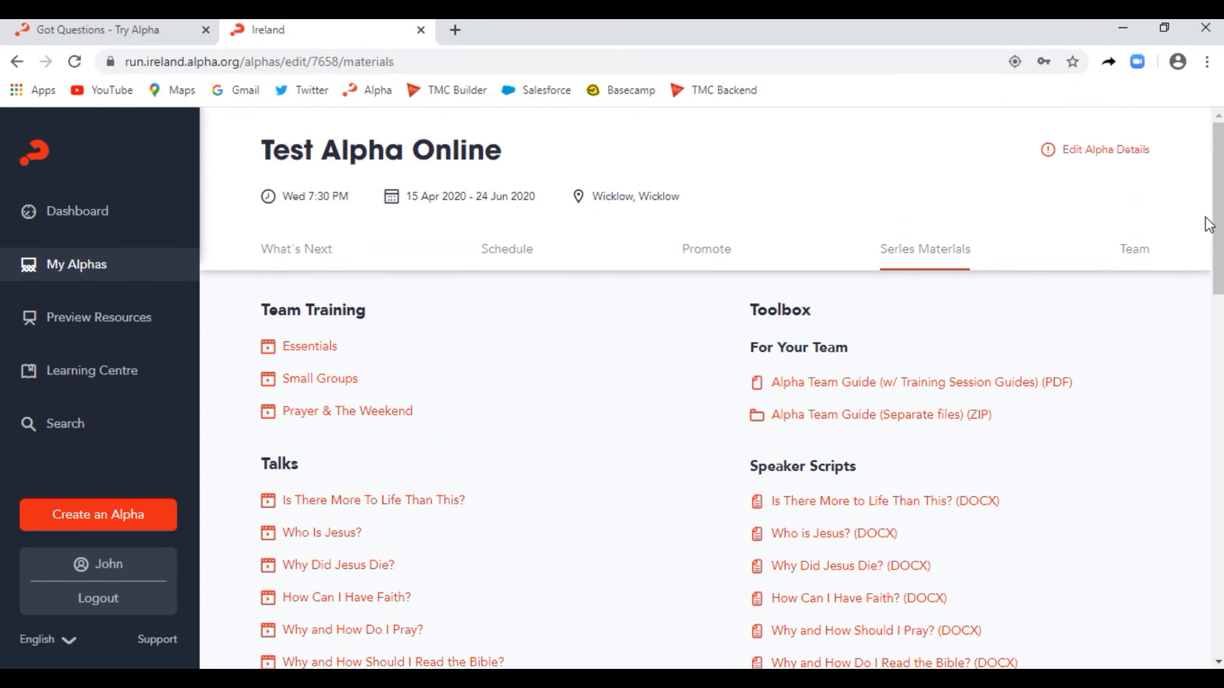
left_click(1145, 256)
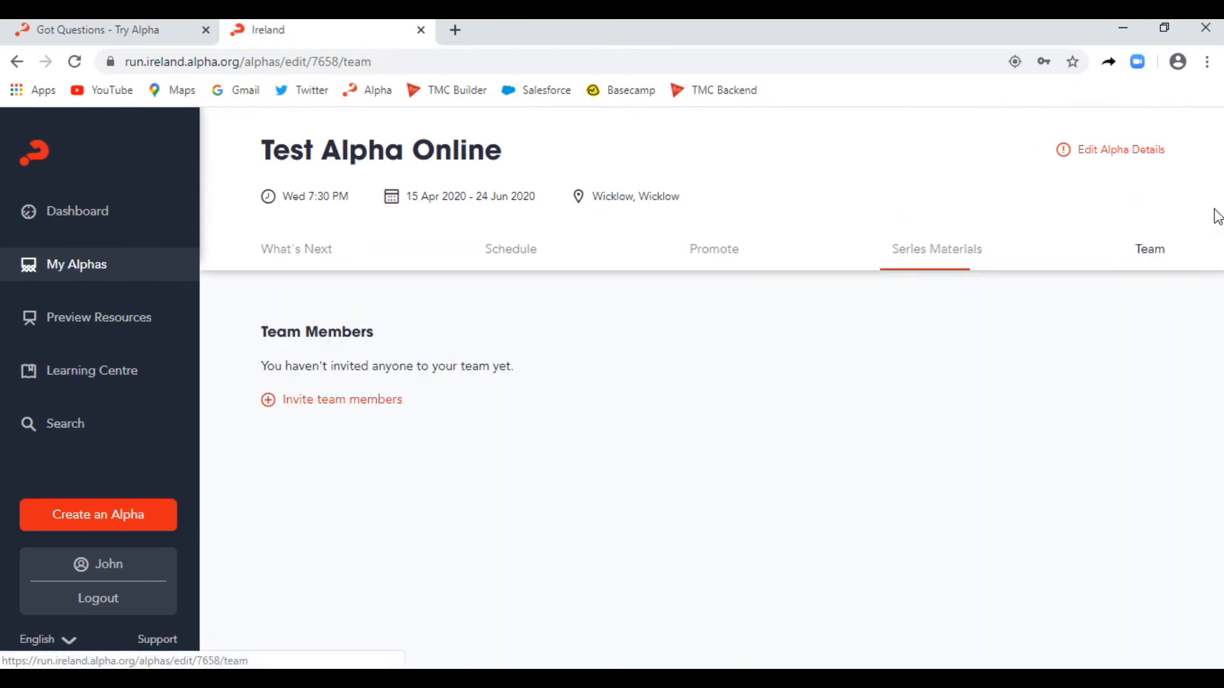
left_click(364, 410)
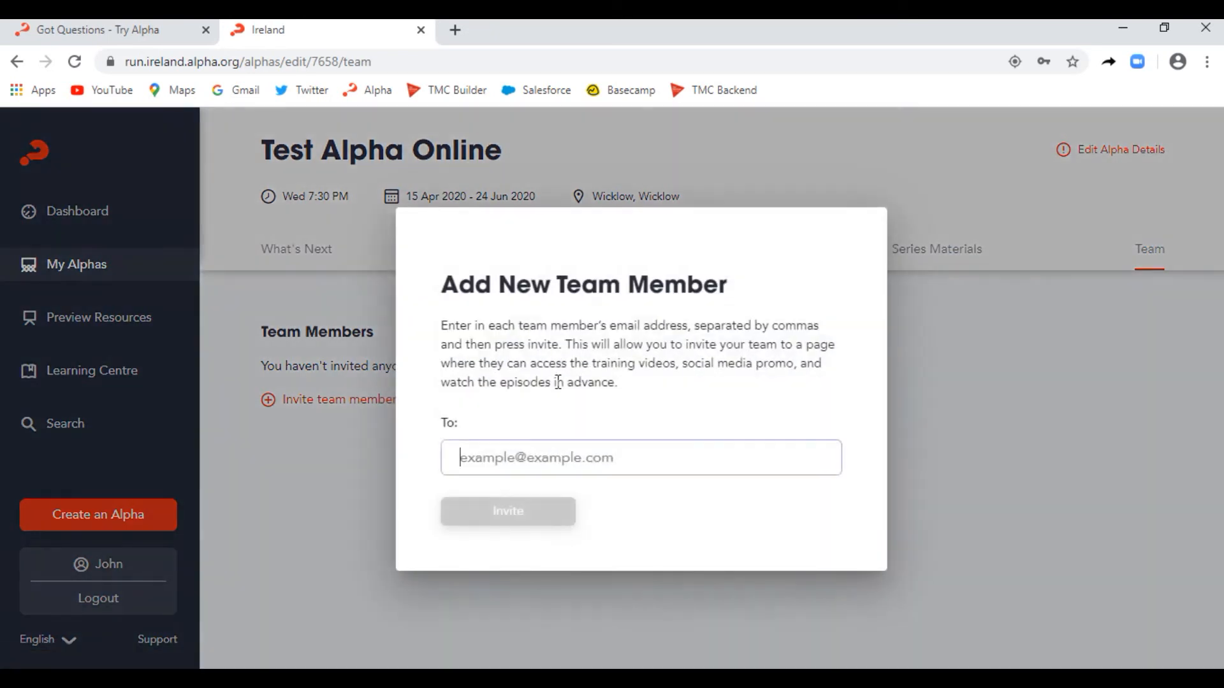
left_click(585, 460)
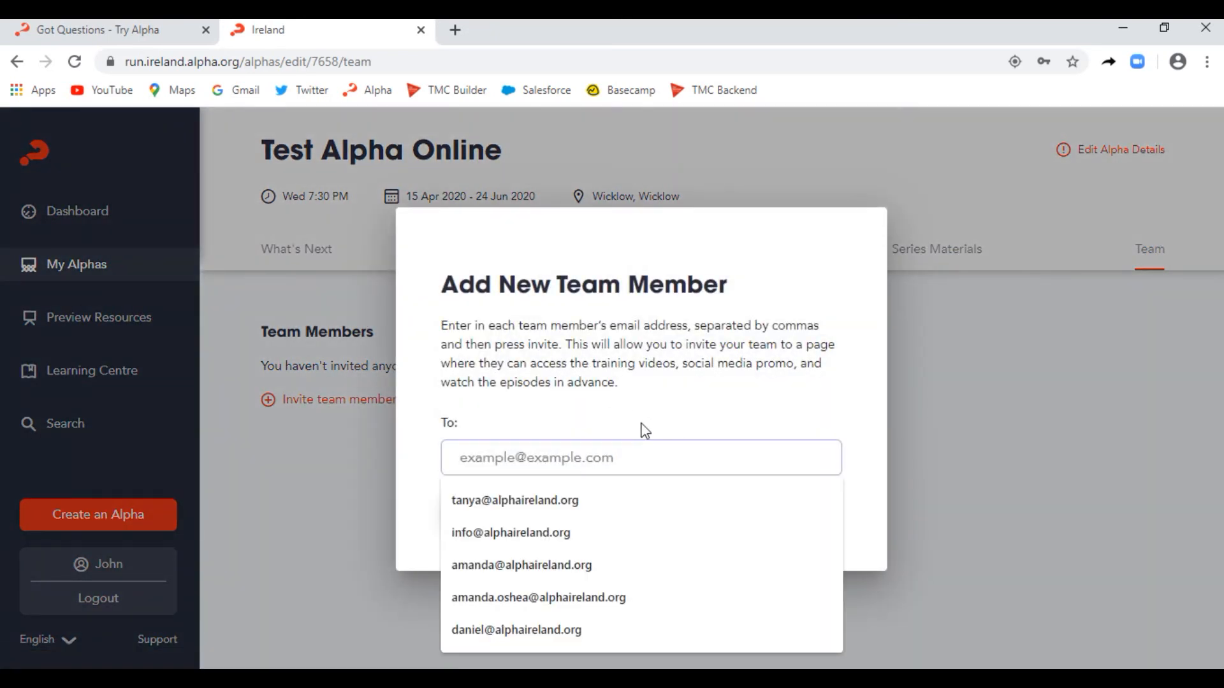
left_click(610, 500)
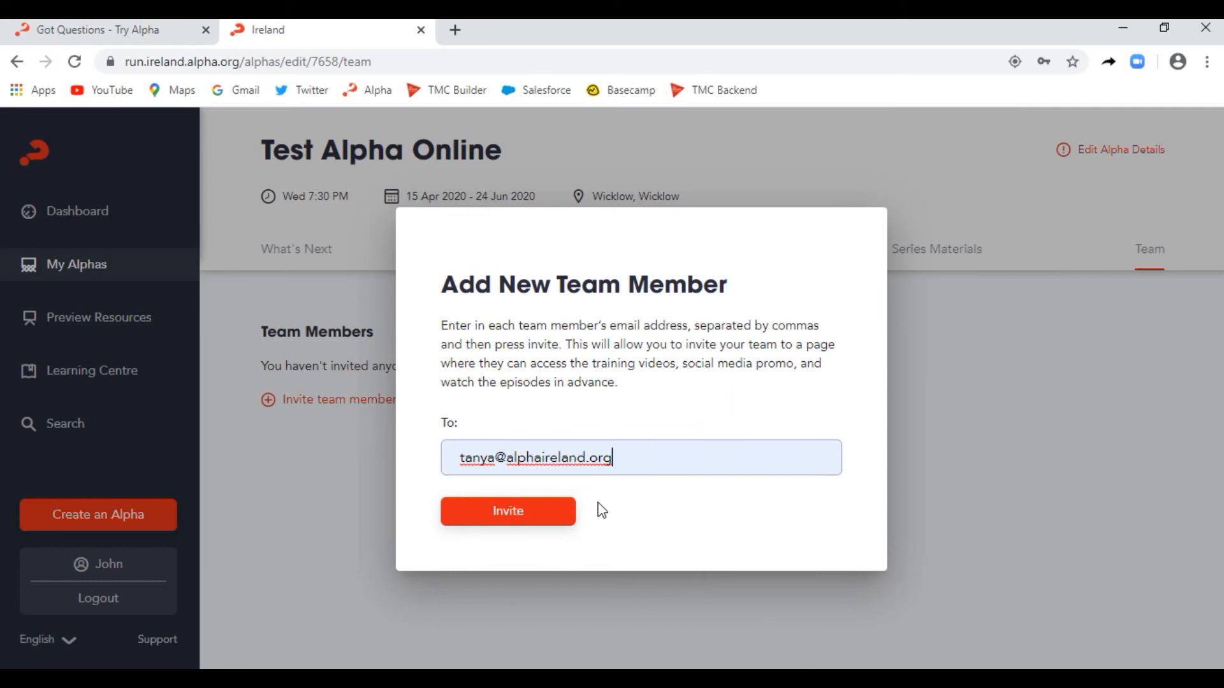
left_click(548, 510)
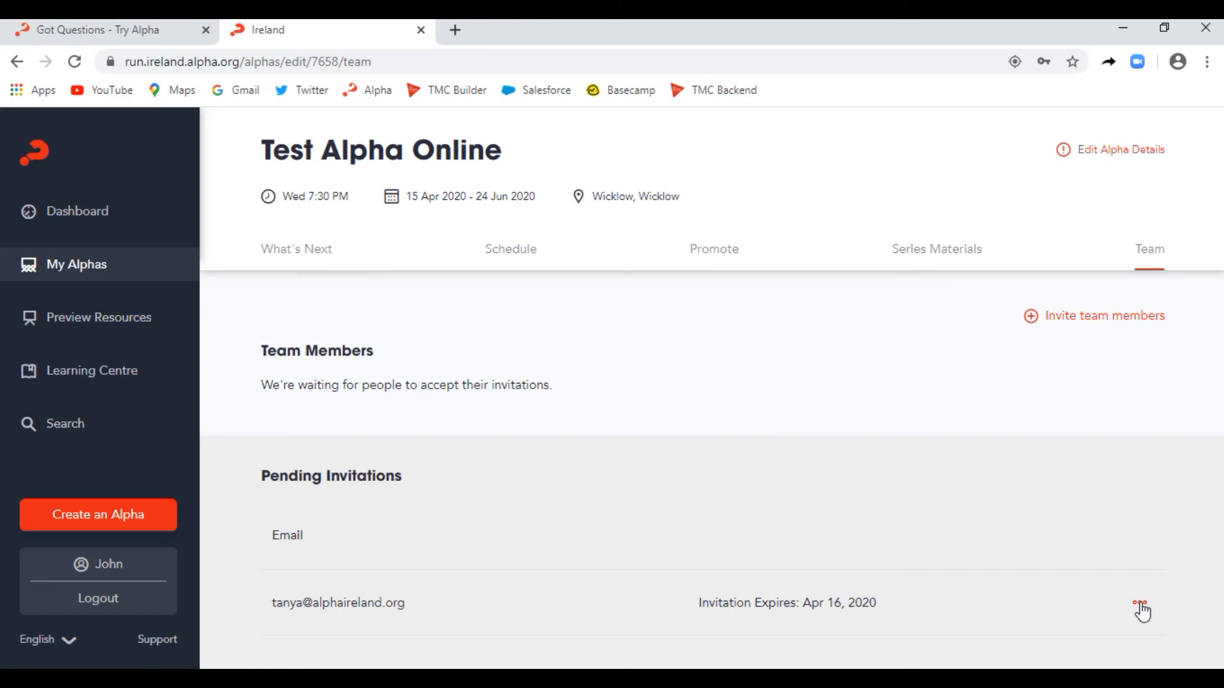
left_click(1141, 603)
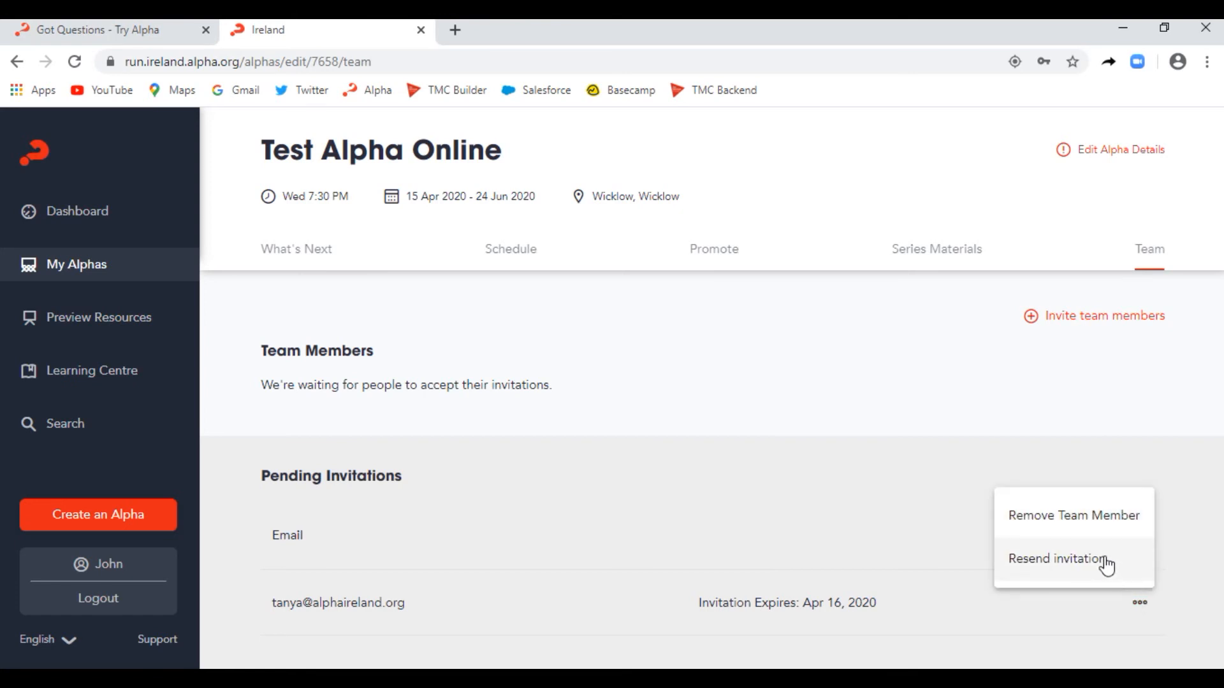
left_click(1017, 567)
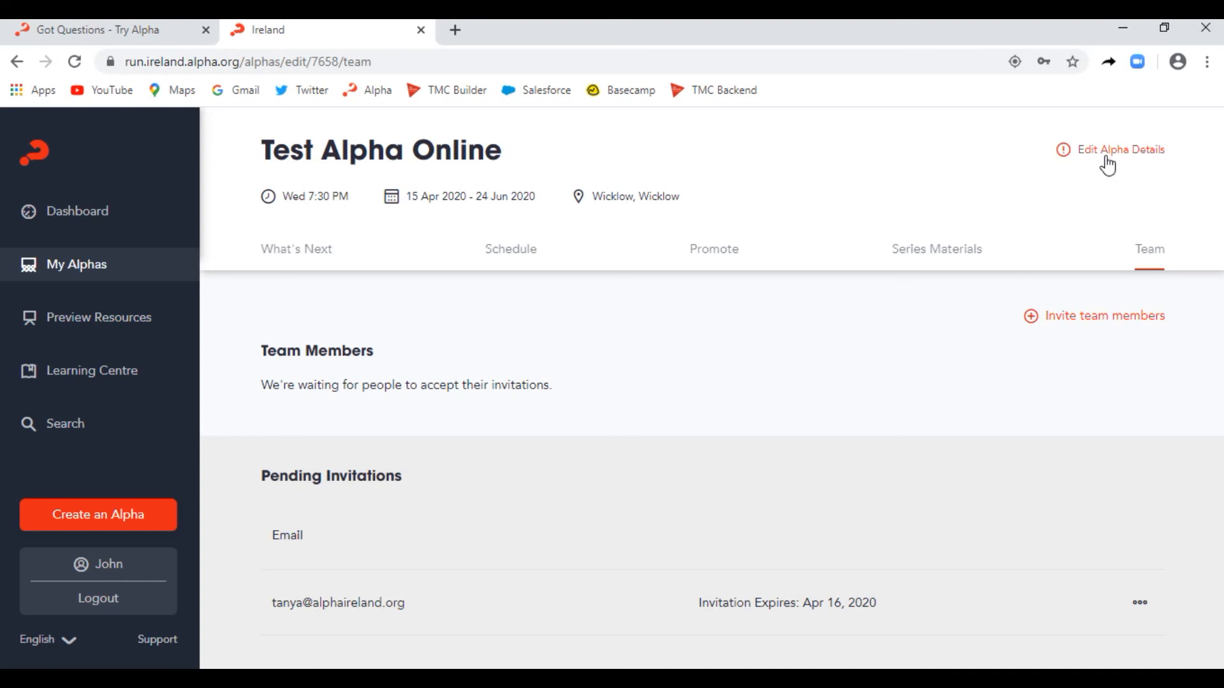
Review the upcoming session and the series materials linked from it, and open the preview of all Alpha series
left_click(315, 250)
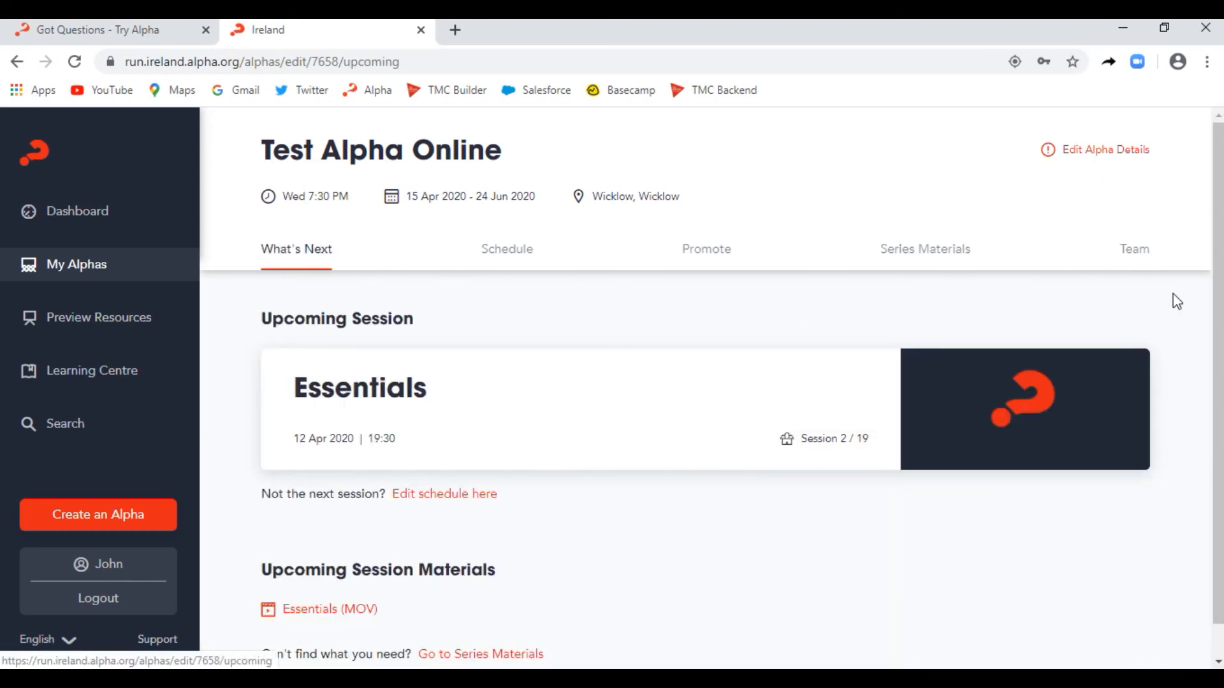
scroll(1214, 249, "down", 1)
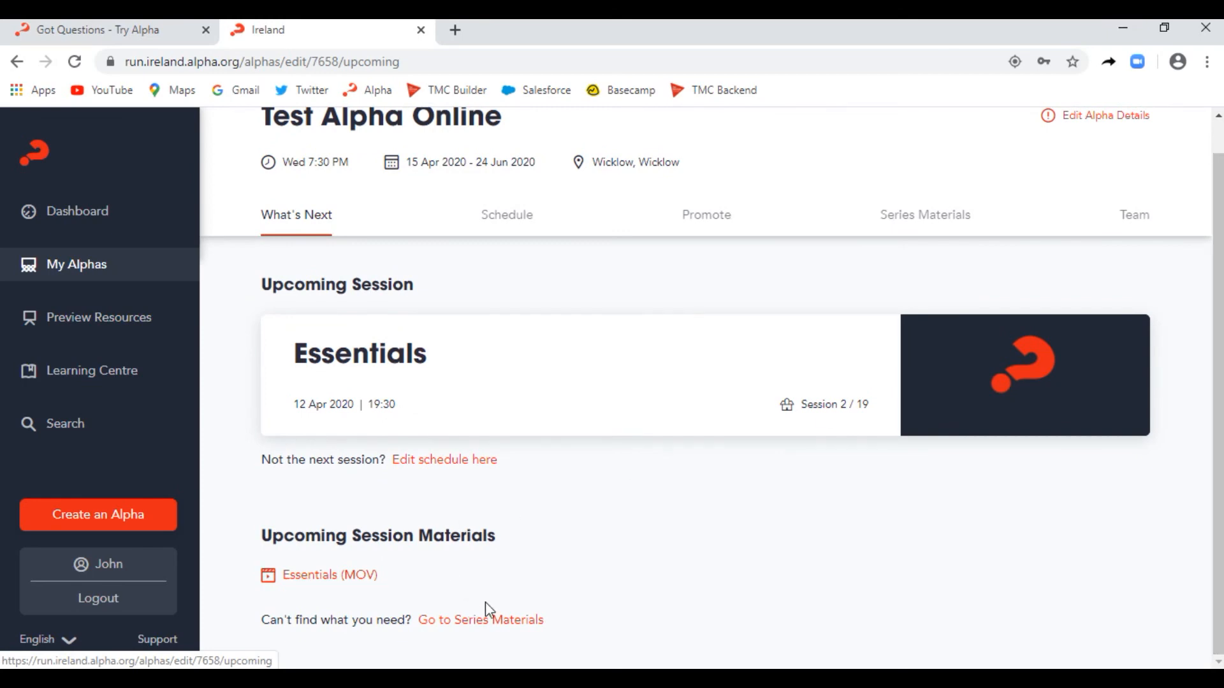
left_click(481, 628)
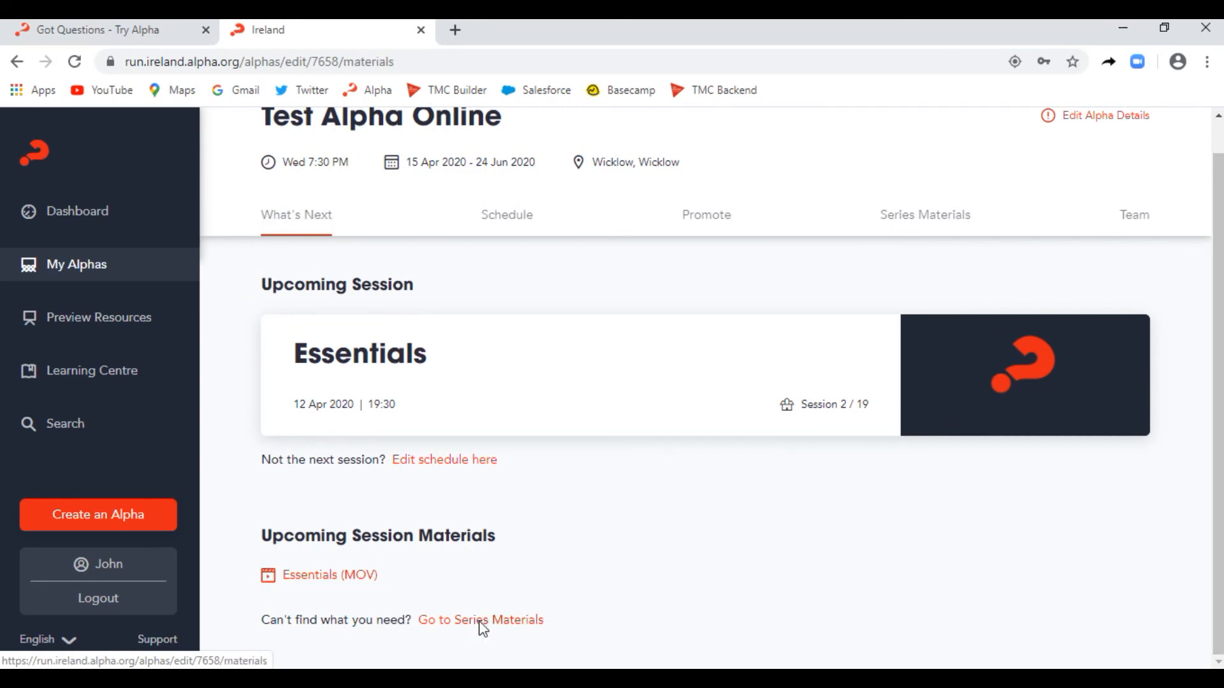
left_click_drag(1219, 248, 1220, 219)
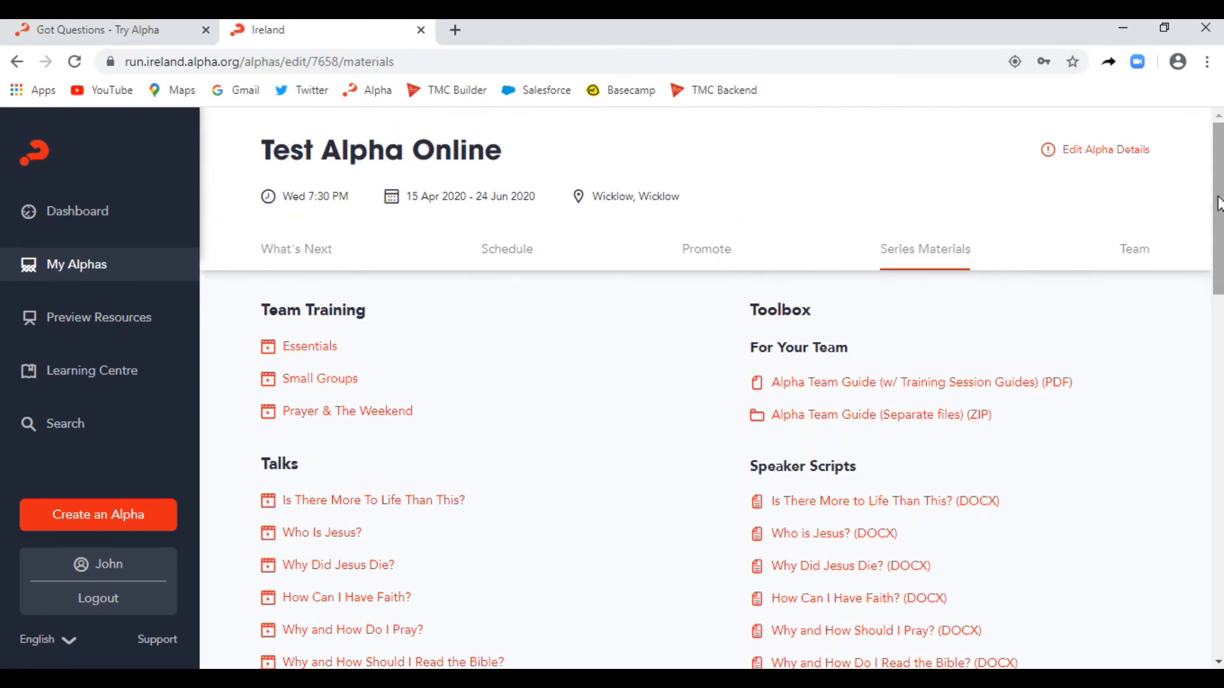
left_click(93, 320)
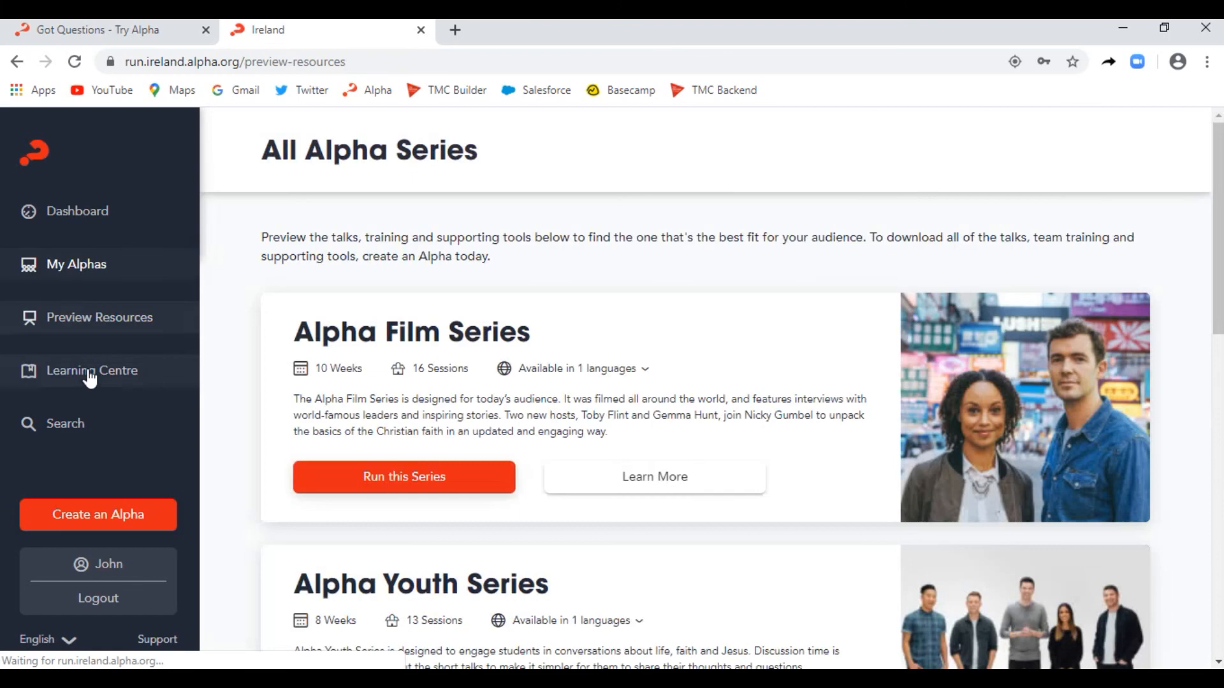
Open the Alpha Film Series preview and look through its description and episode videos
mouse_move(1219, 250)
left_mouse_down()
mouse_move(1219, 594)
mouse_move(1220, 262)
left_mouse_up()
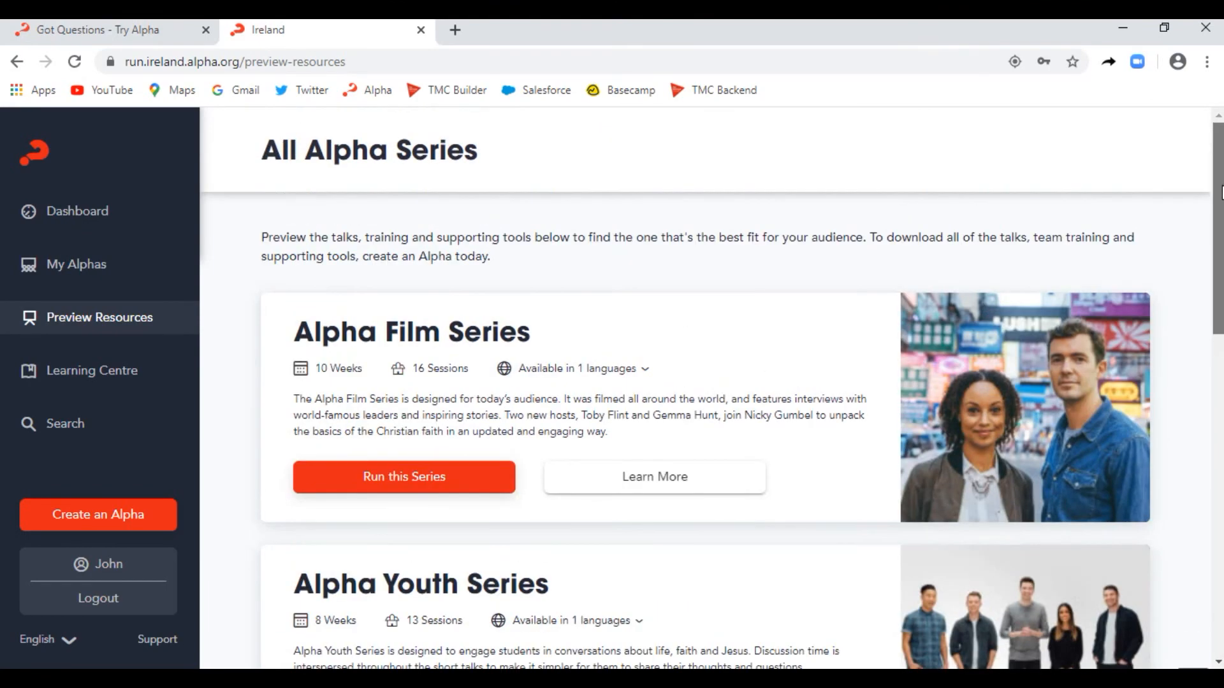
left_click(491, 328)
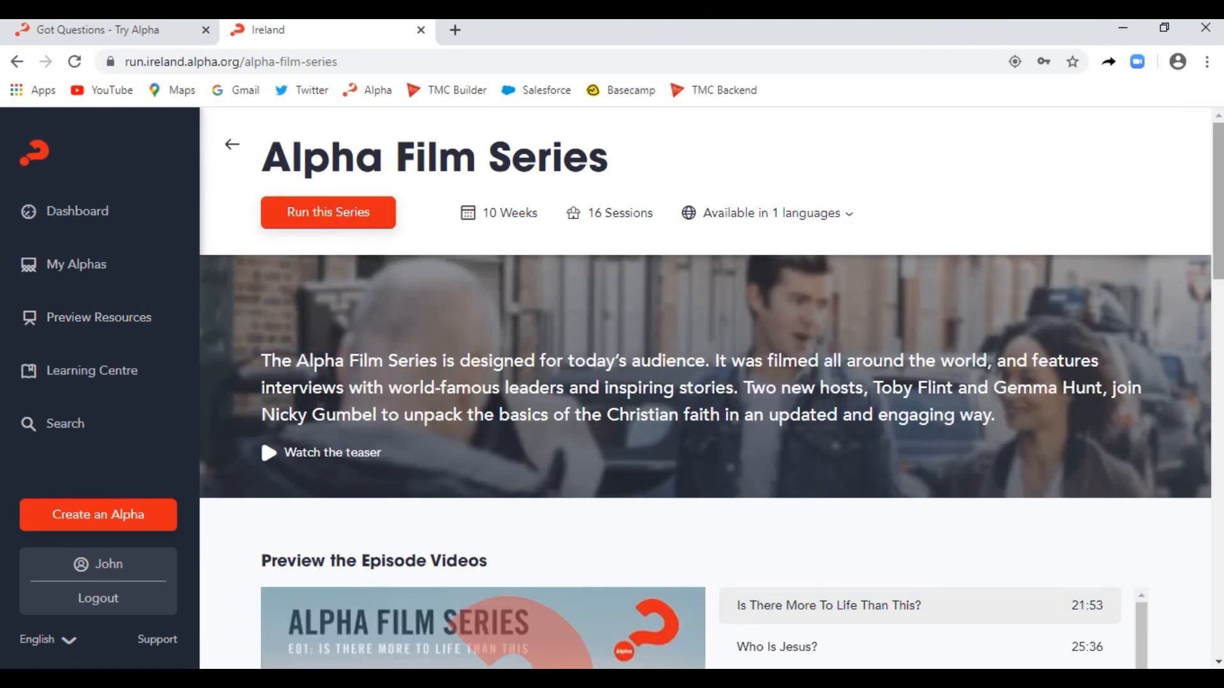
scroll(1085, 264, "down", 5)
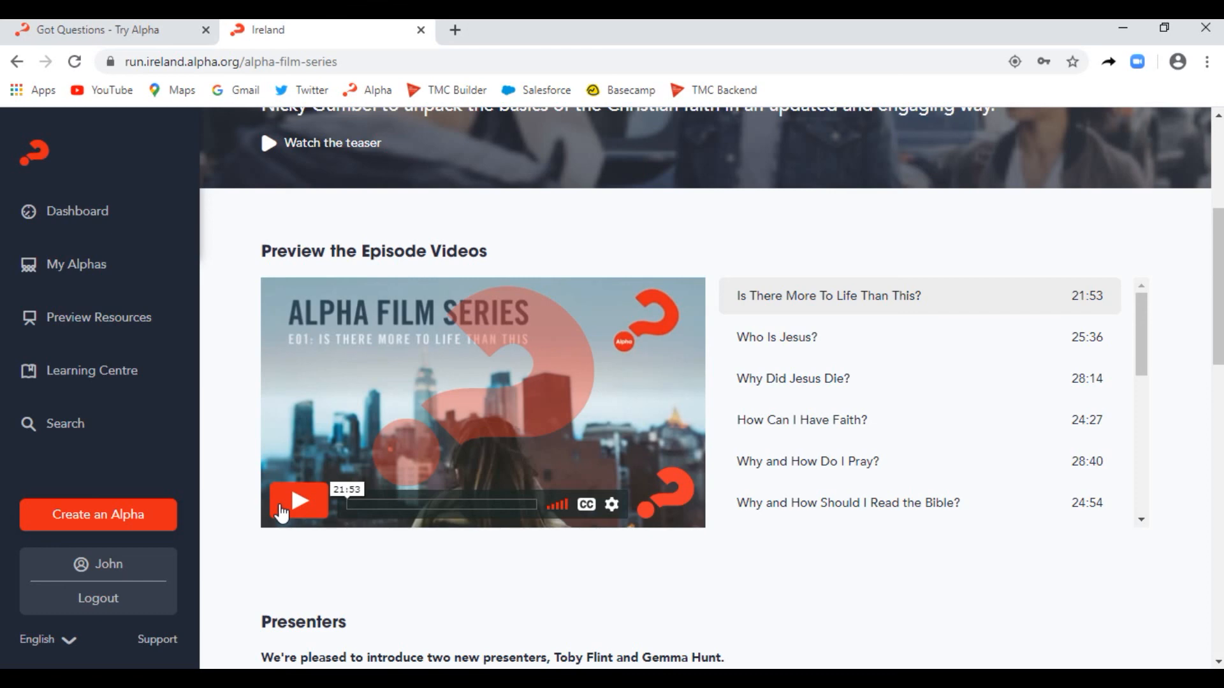
Open the Learning Centre and review its learning modules, popular videos, popular articles and categories
left_click(134, 373)
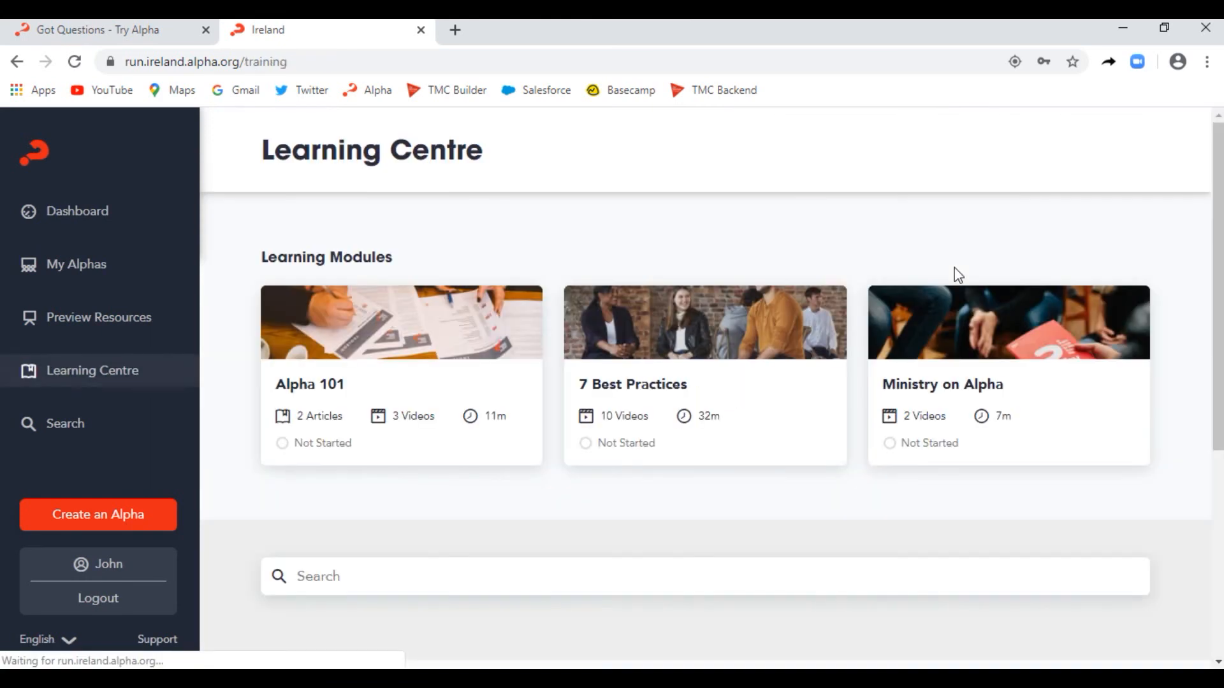
scroll(1221, 241, "down", 3)
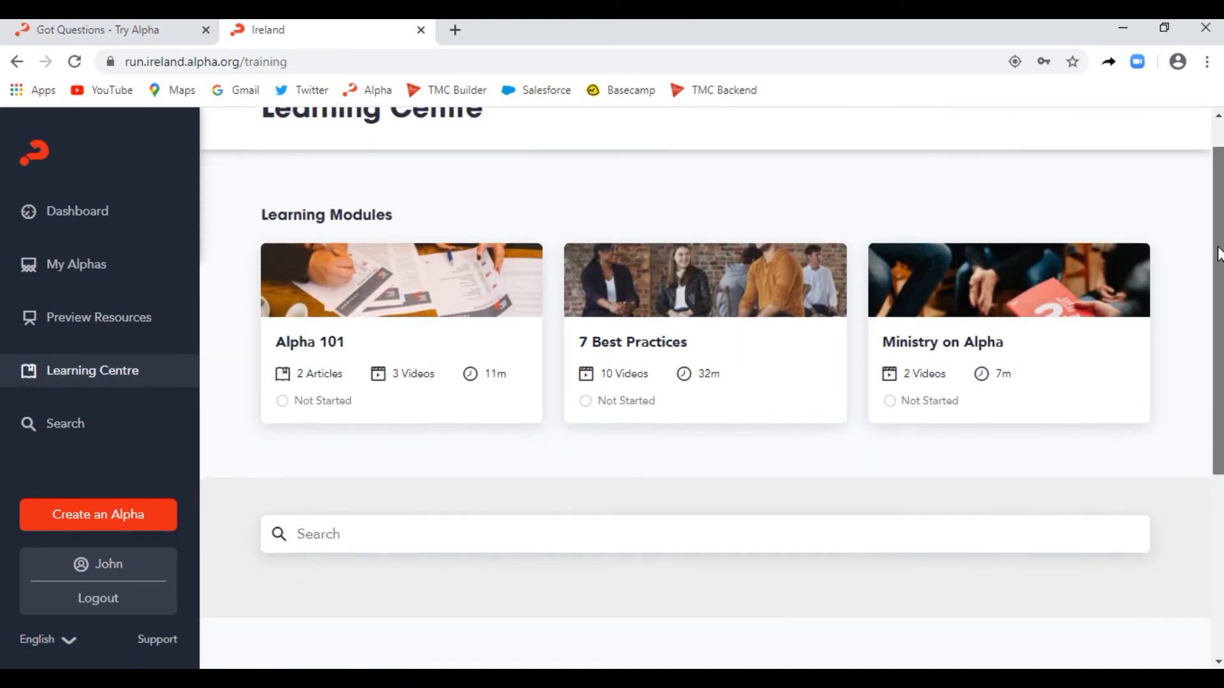
scroll(704, 395, "down", 3)
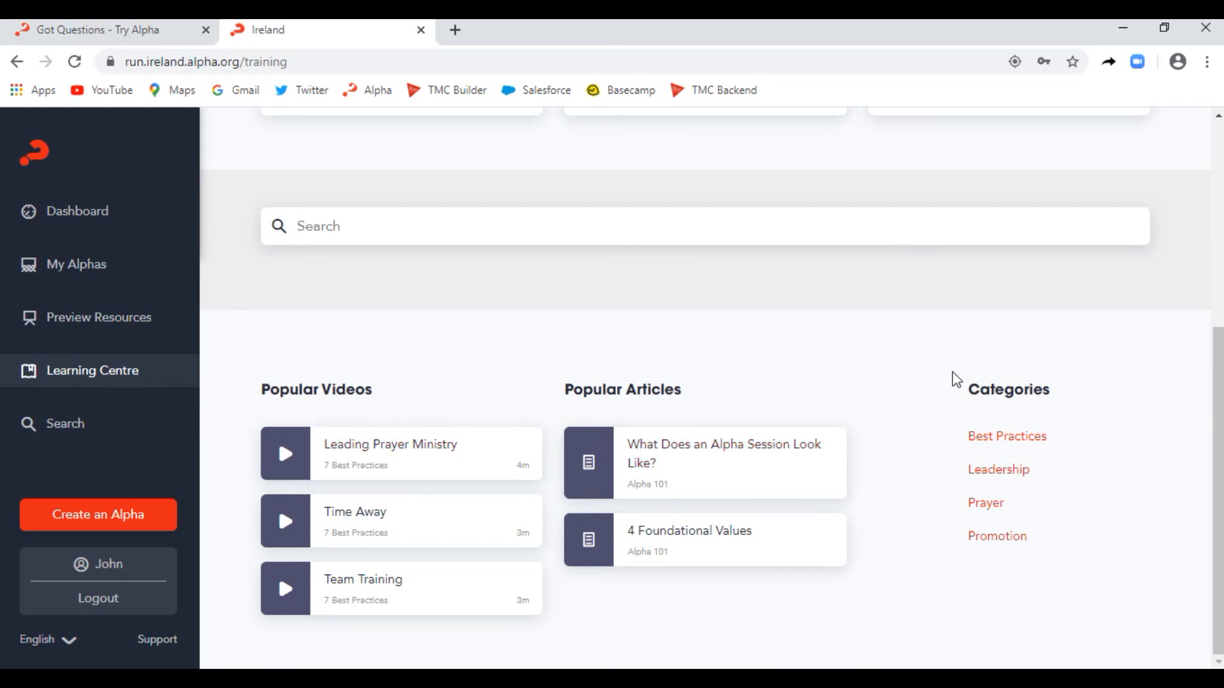
scroll(895, 189, "up", 5)
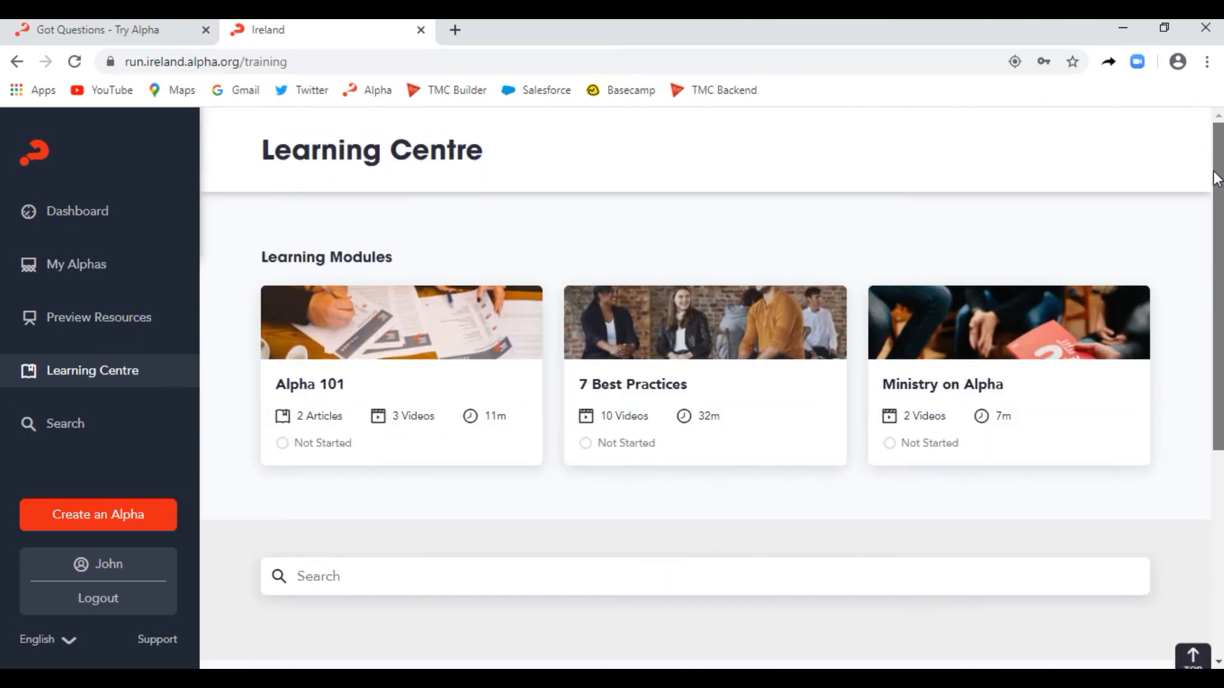